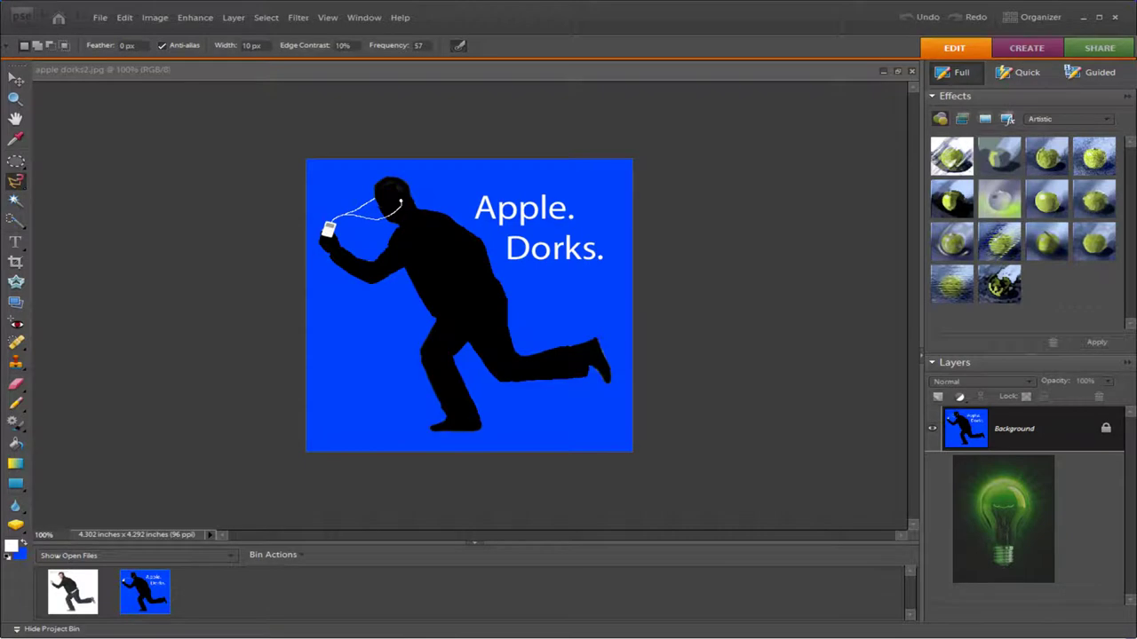
Bring the Google Images results to the front and trim part of the search phrase
{"action": "key", "text": "super"}
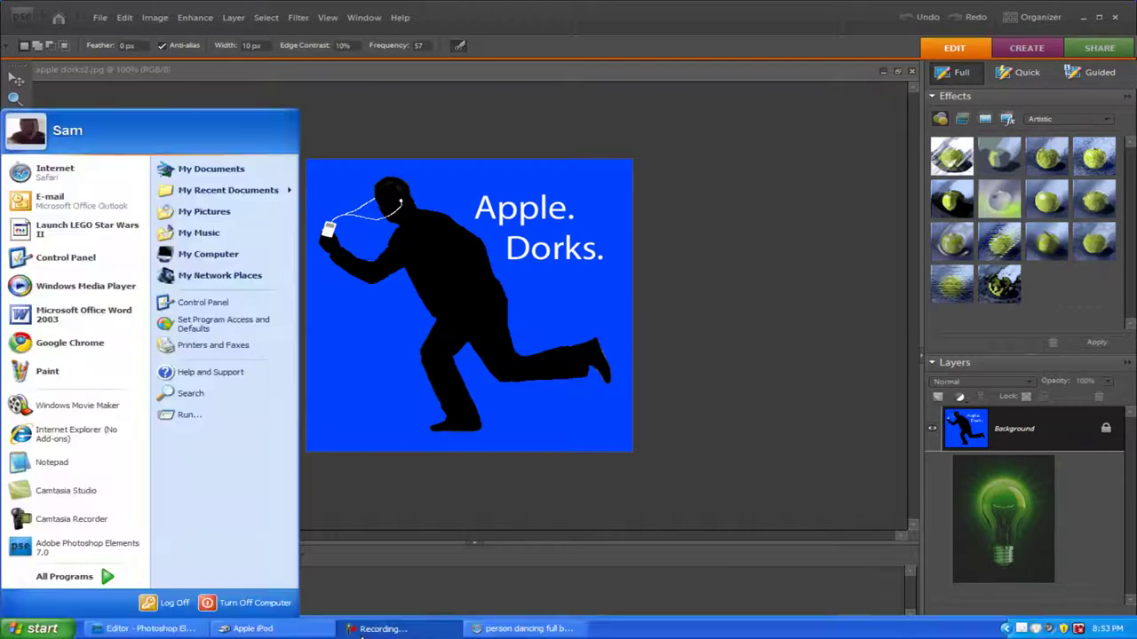
{"action": "left_click", "coordinate": [519, 636]}
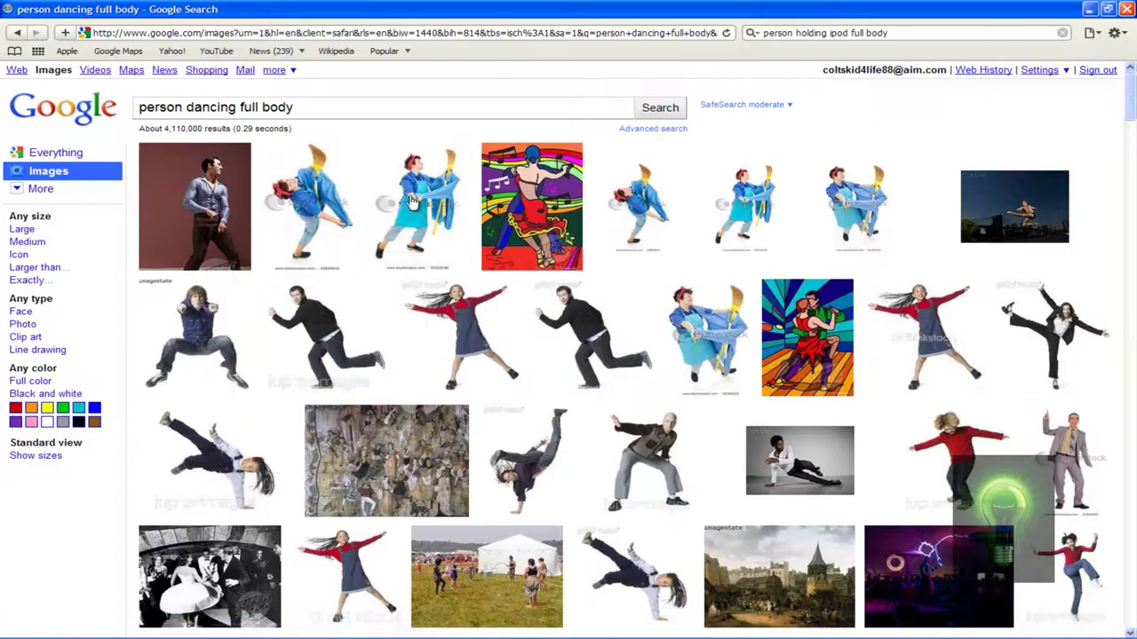
{"action": "left_click_drag", "start_coordinate": [160, 107], "coordinate": [238, 107]}
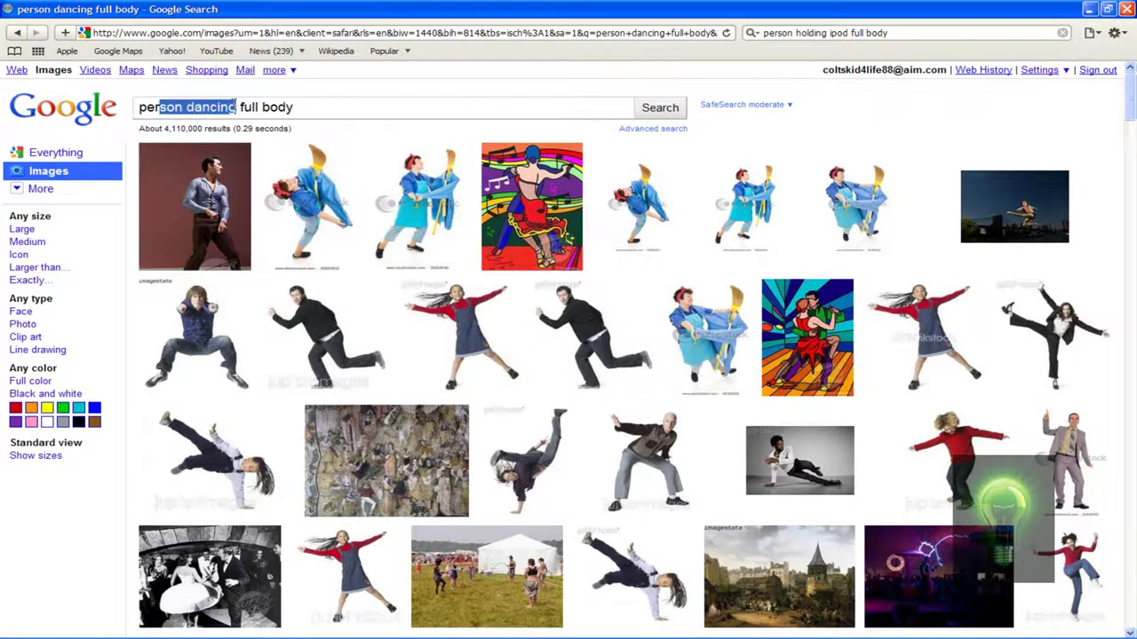
{"action": "left_click", "coordinate": [264, 106]}
{"action": "mouse_move", "coordinate": [593, 337]}
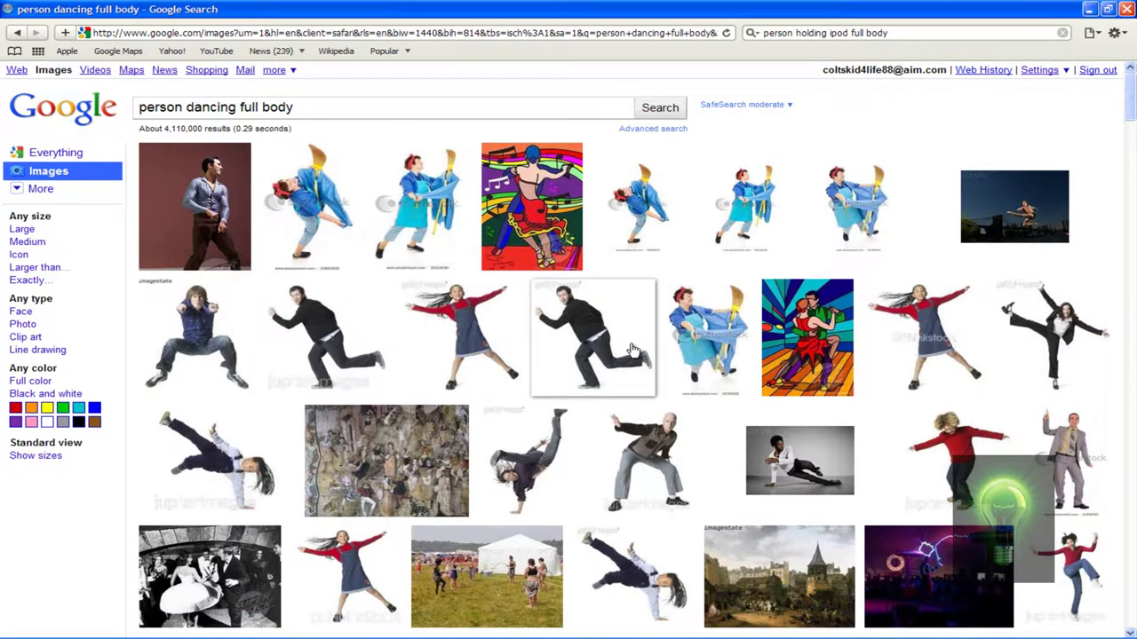
Scroll through the 'person dancing full body' results of full-body dancer photos
{"action": "scroll", "coordinate": [424, 458], "scroll_direction": "down", "scroll_amount": 10}
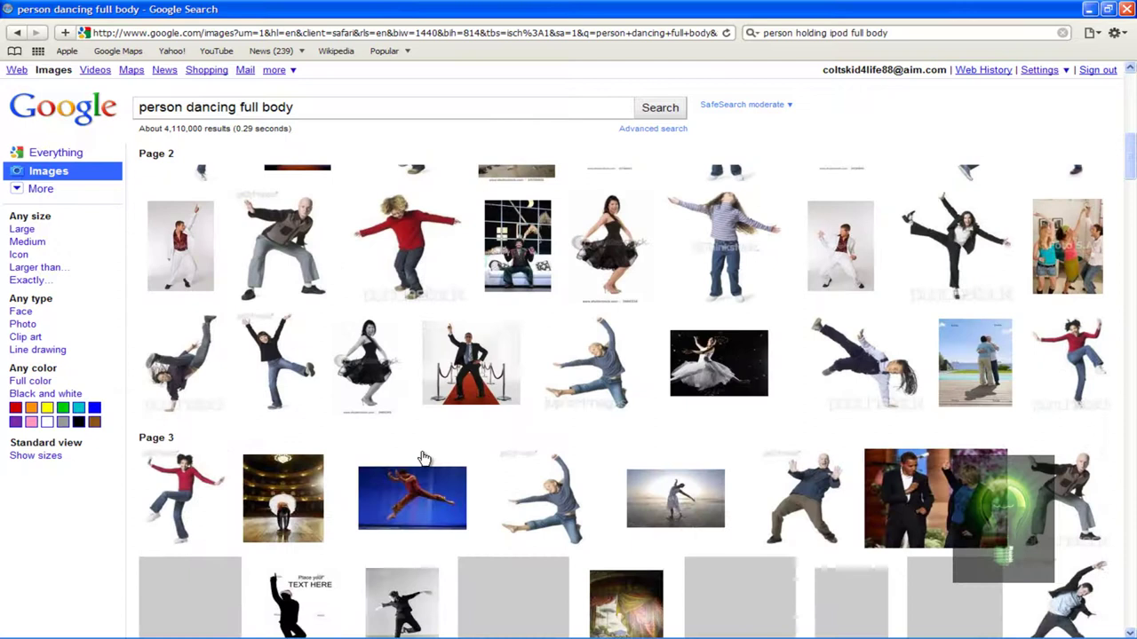
{"action": "scroll", "coordinate": [423, 459], "scroll_direction": "down", "scroll_amount": 3}
{"action": "scroll", "coordinate": [424, 458], "scroll_direction": "down", "scroll_amount": 3}
{"action": "scroll", "coordinate": [423, 458], "scroll_direction": "down", "scroll_amount": 3}
{"action": "scroll", "coordinate": [424, 458], "scroll_direction": "down", "scroll_amount": 7}
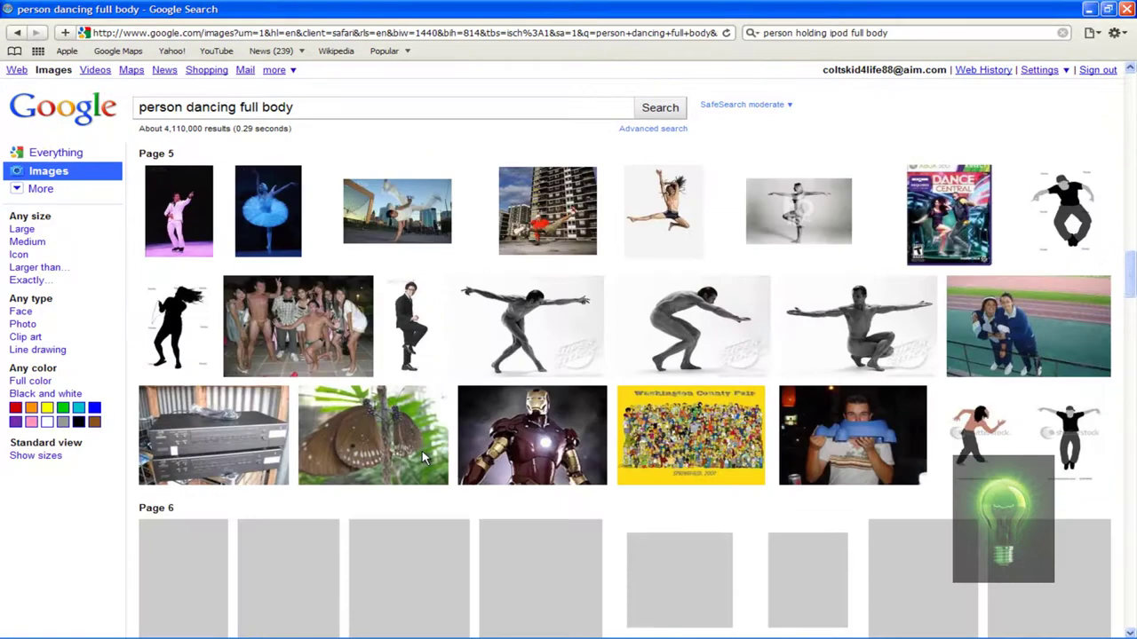
{"action": "scroll", "coordinate": [424, 458], "scroll_direction": "up", "scroll_amount": 1}
{"action": "scroll", "coordinate": [423, 458], "scroll_direction": "up", "scroll_amount": 6}
{"action": "scroll", "coordinate": [423, 458], "scroll_direction": "up", "scroll_amount": 3}
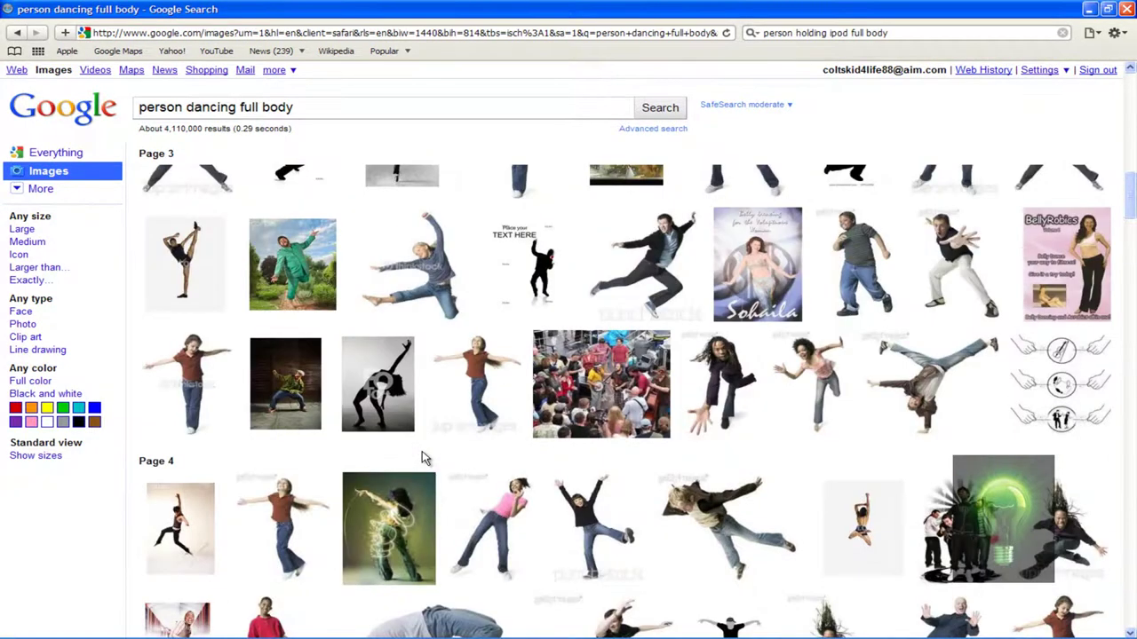
{"action": "scroll", "coordinate": [423, 458], "scroll_direction": "up", "scroll_amount": 5}
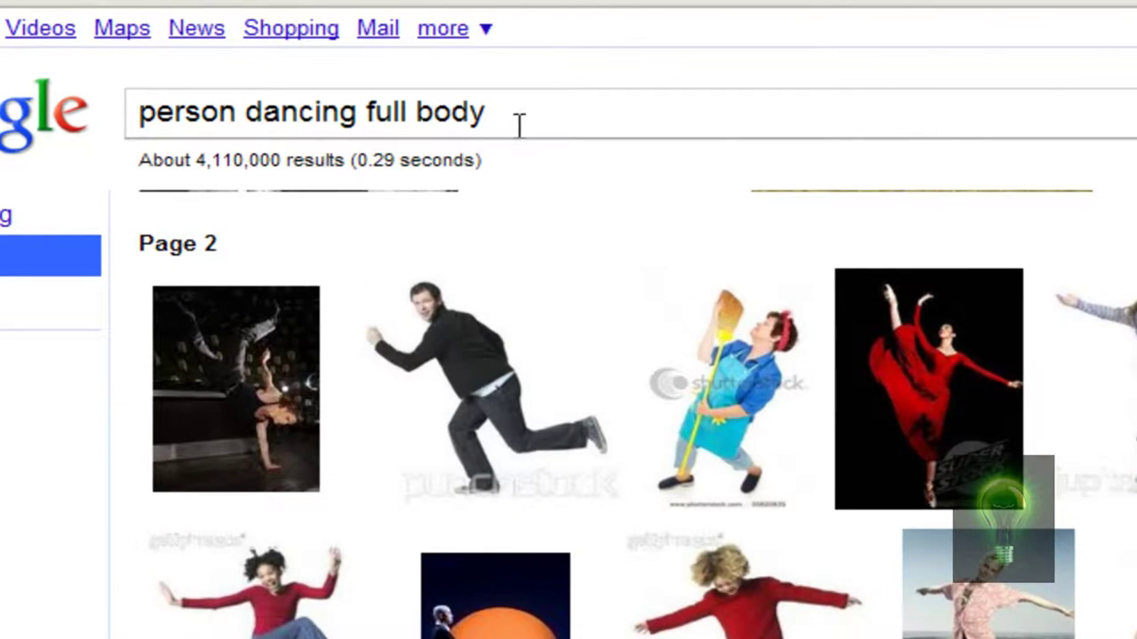
Search Google Images for 'cartoon ipod', then return to Photoshop Elements
{"action": "left_click_drag", "start_coordinate": [362, 112], "coordinate": [139, 94]}
{"action": "key", "text": "BackSpace"}
{"action": "type", "text": "c"}
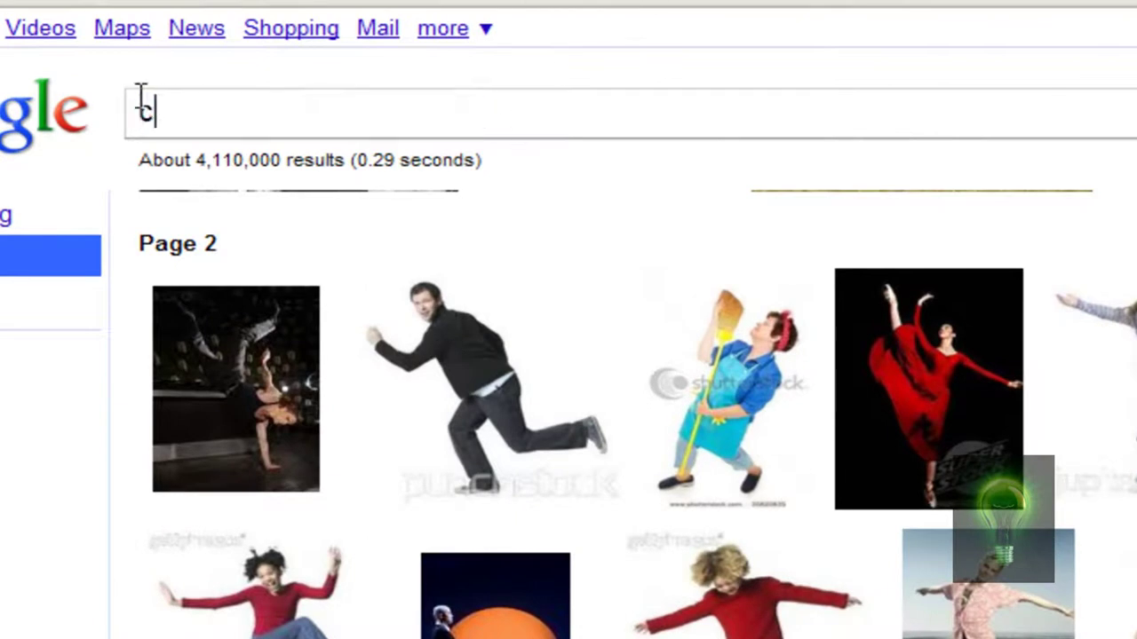
{"action": "type", "text": "artoon "}
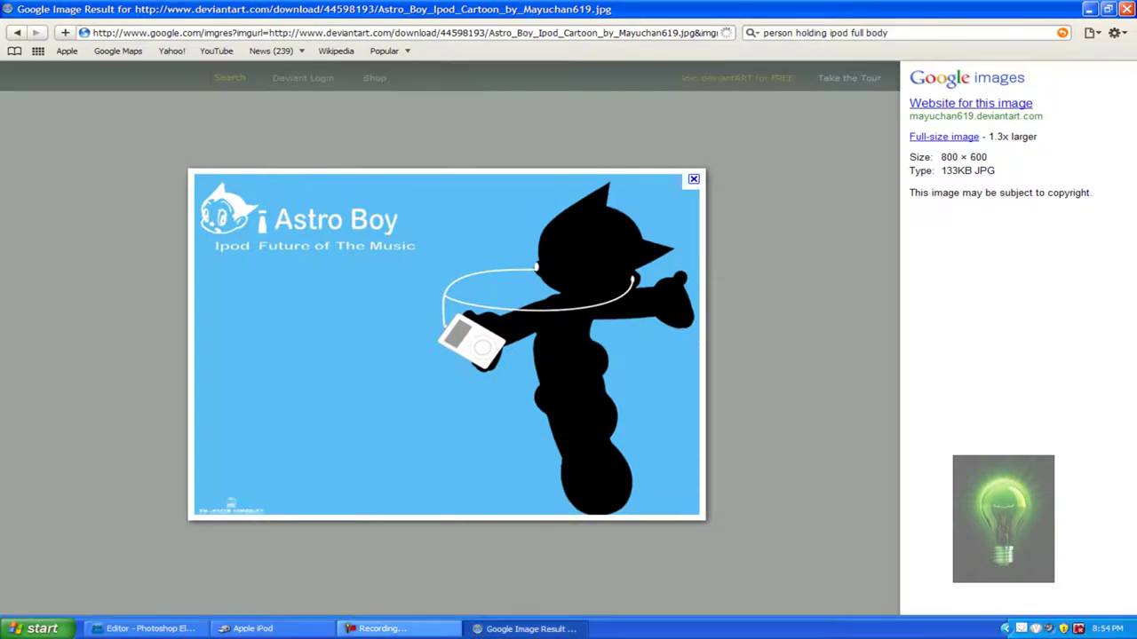
{"action": "left_click", "coordinate": [253, 627]}
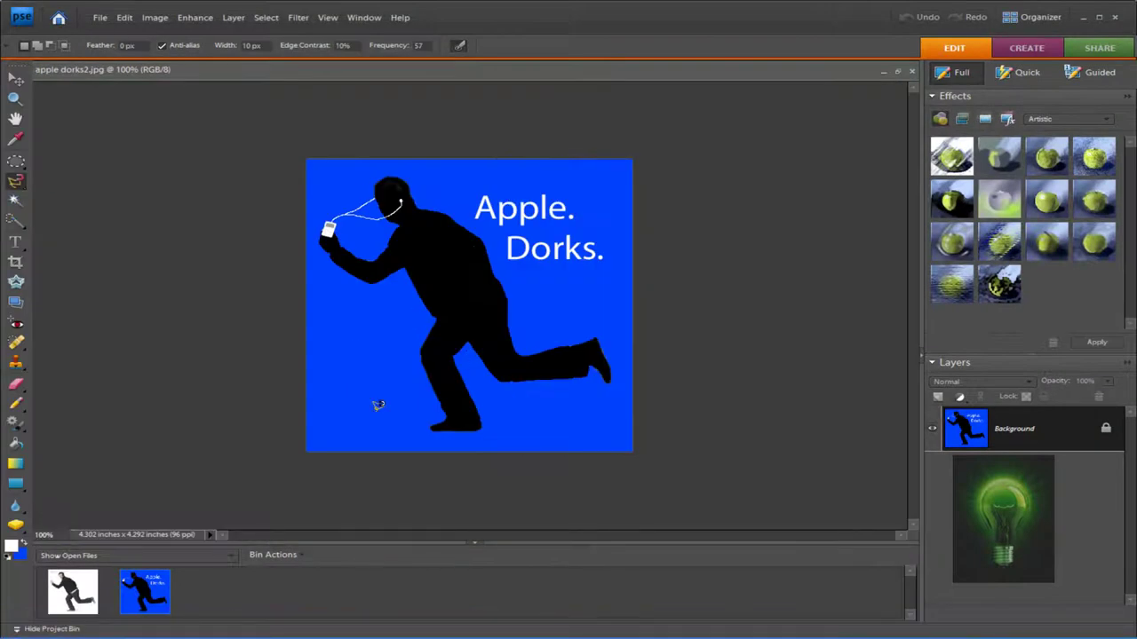
Close the Apple Dorks document and paste the running man onto a new Layer 1, Background hidden
{"action": "right_click", "coordinate": [164, 600]}
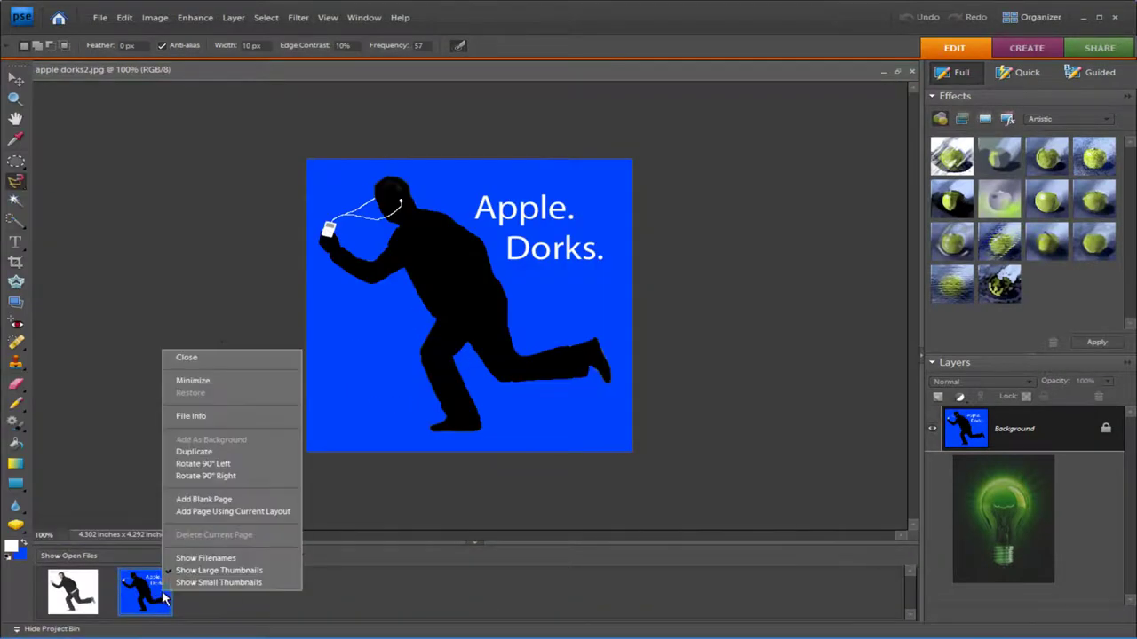
{"action": "left_click", "coordinate": [246, 358]}
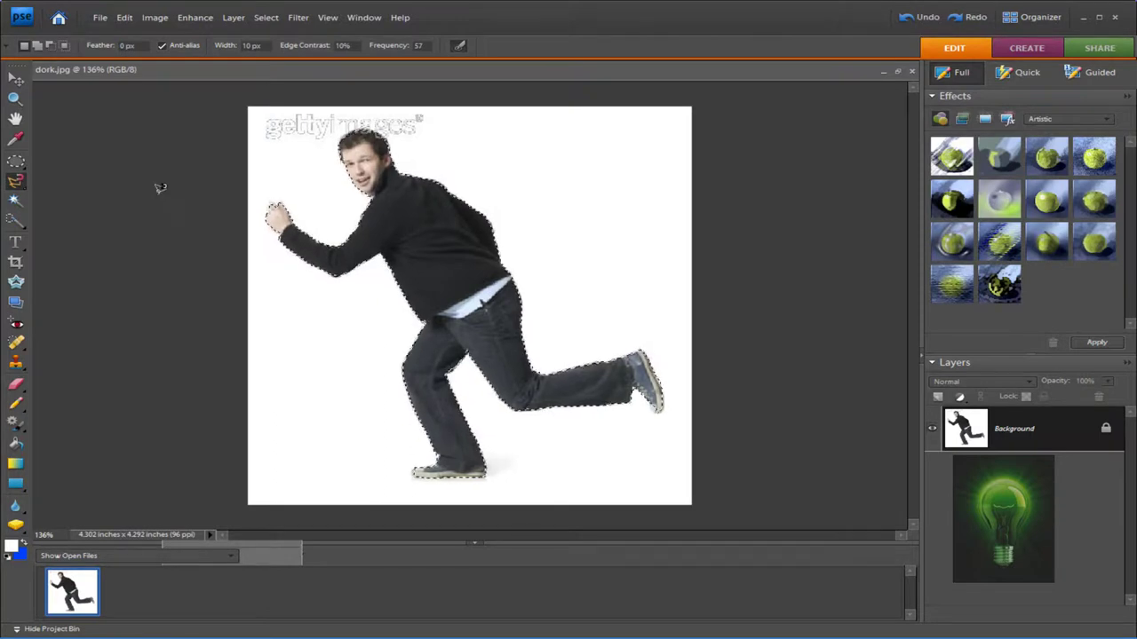
{"action": "left_click", "coordinate": [938, 397]}
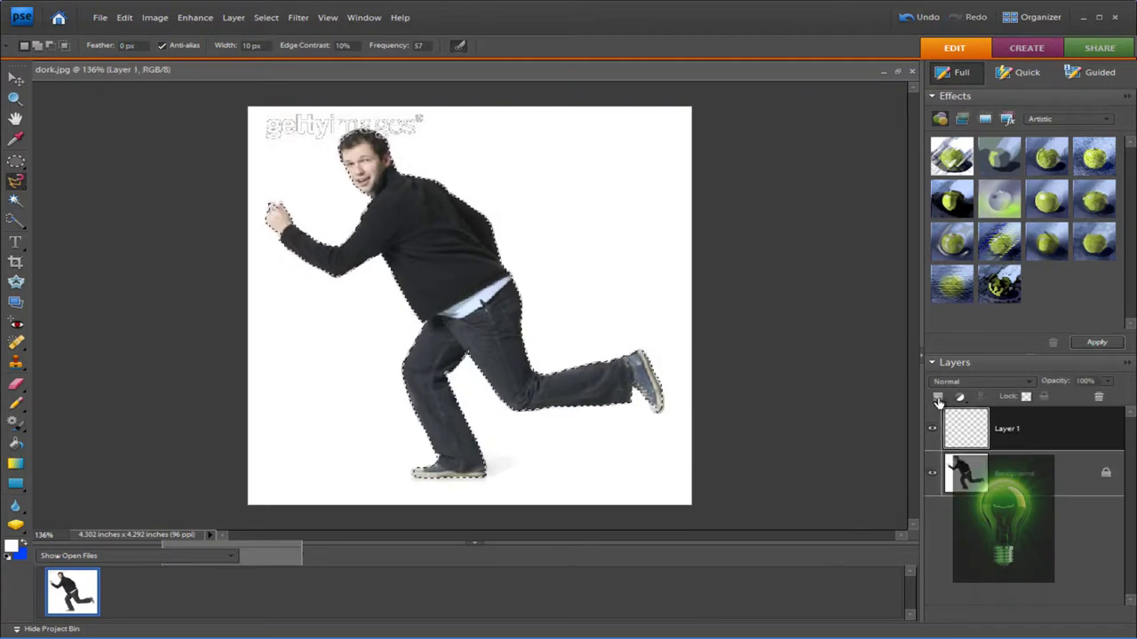
{"action": "left_click", "coordinate": [931, 474]}
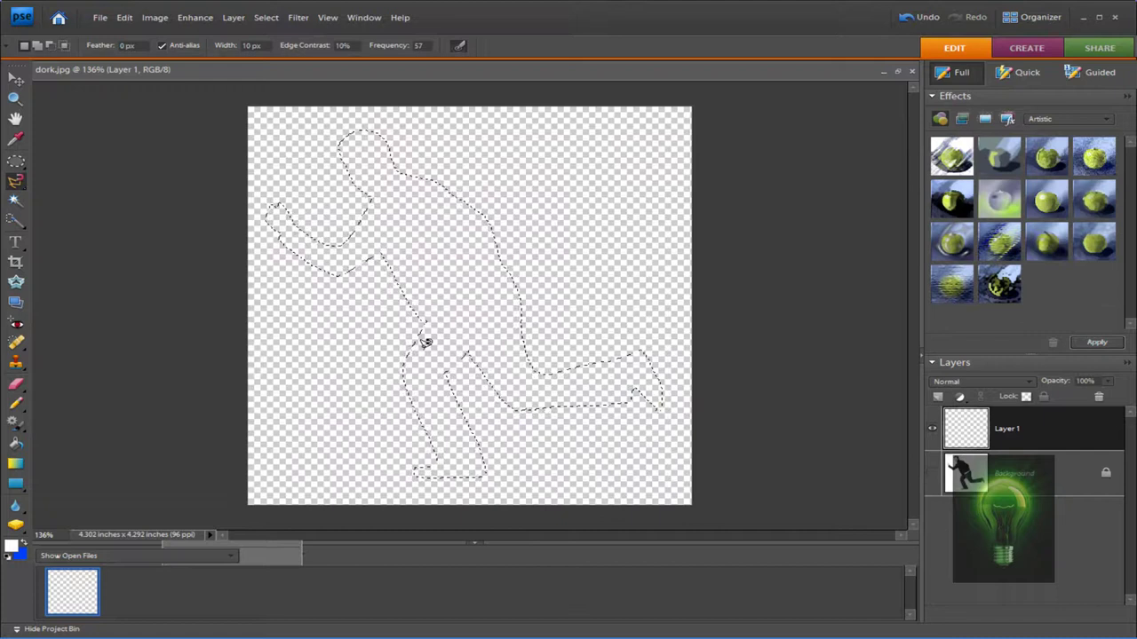
{"action": "key", "text": "ctrl+v"}
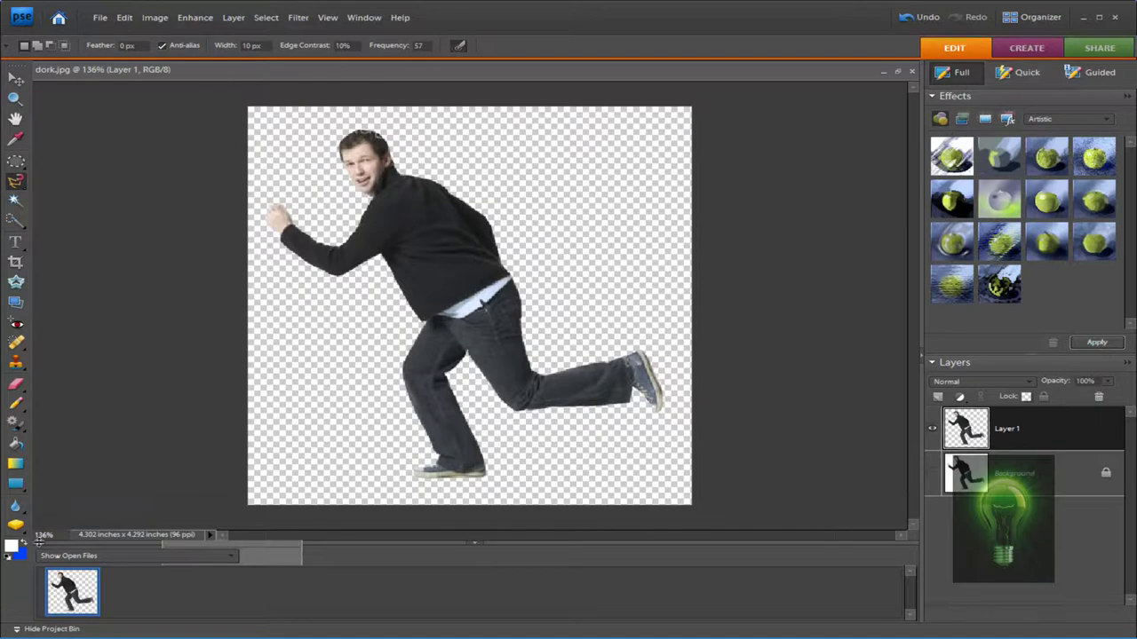
Set the foreground colour to black and select the Paint Bucket
{"action": "left_click", "coordinate": [11, 544]}
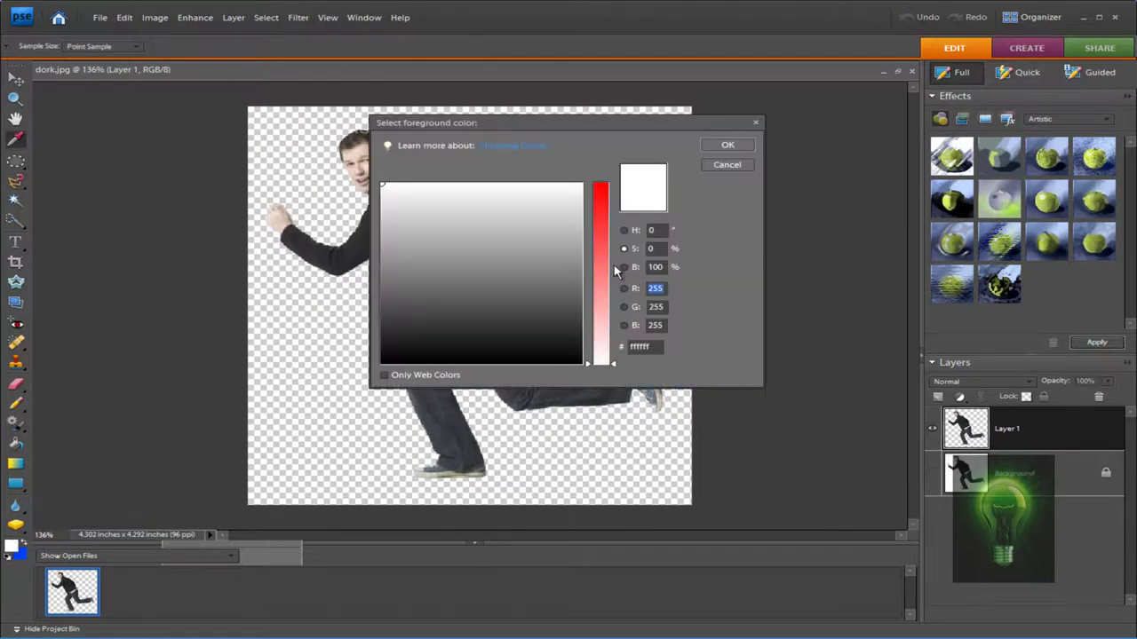
{"action": "left_click", "coordinate": [382, 362]}
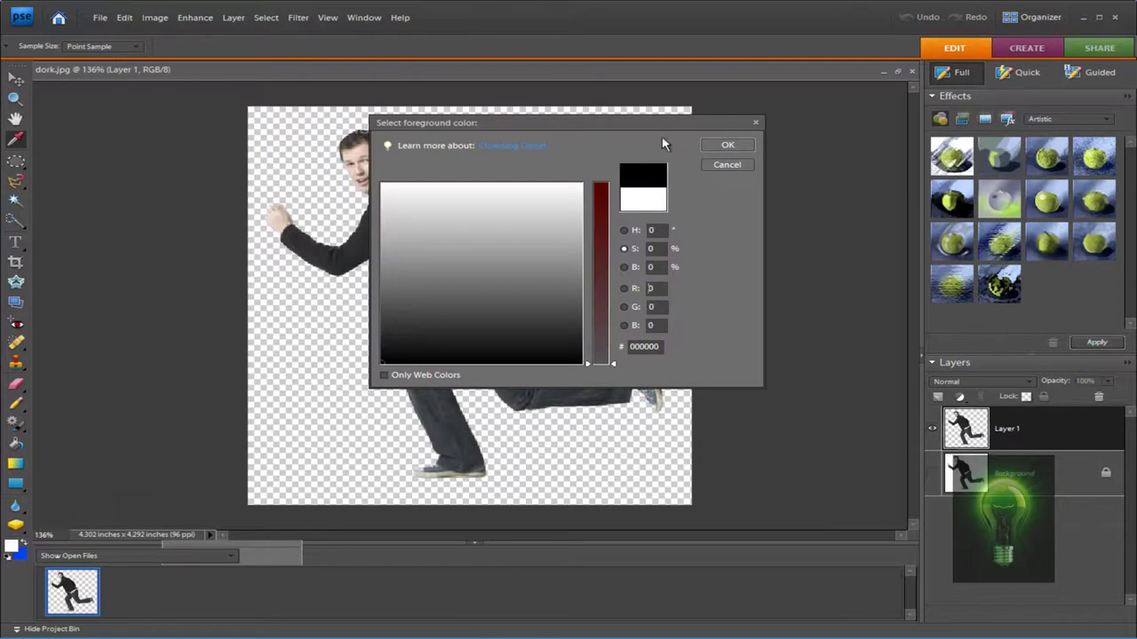
{"action": "left_click", "coordinate": [727, 147]}
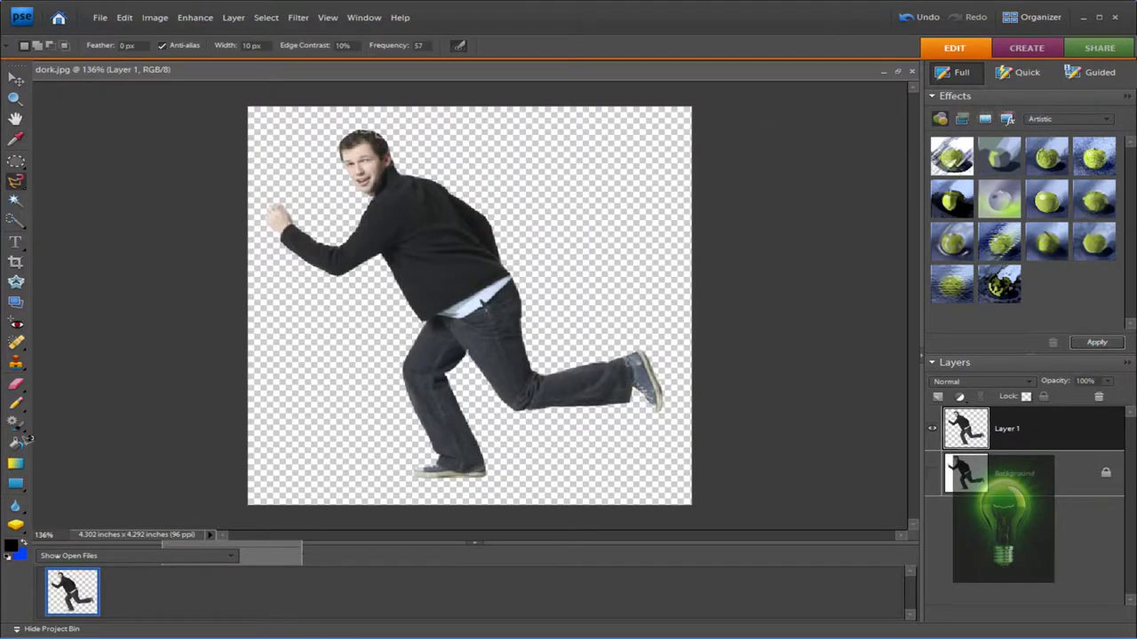
{"action": "left_click", "coordinate": [18, 441]}
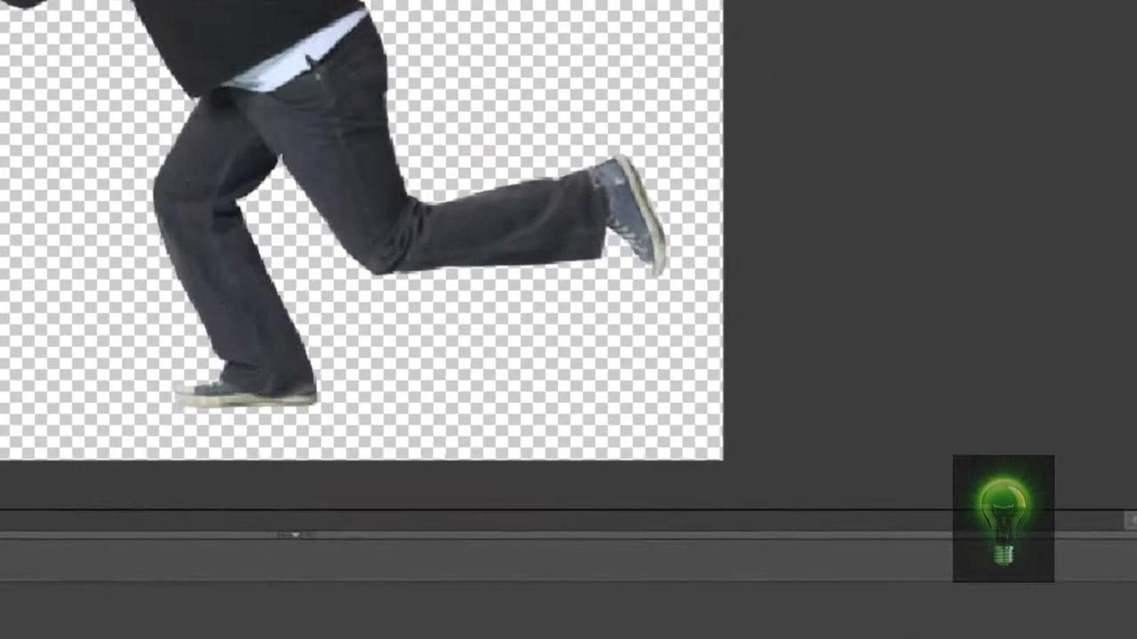
Fill the grey jeans, both legs, the left shoe sole and the waistband black
{"action": "left_click", "coordinate": [473, 311]}
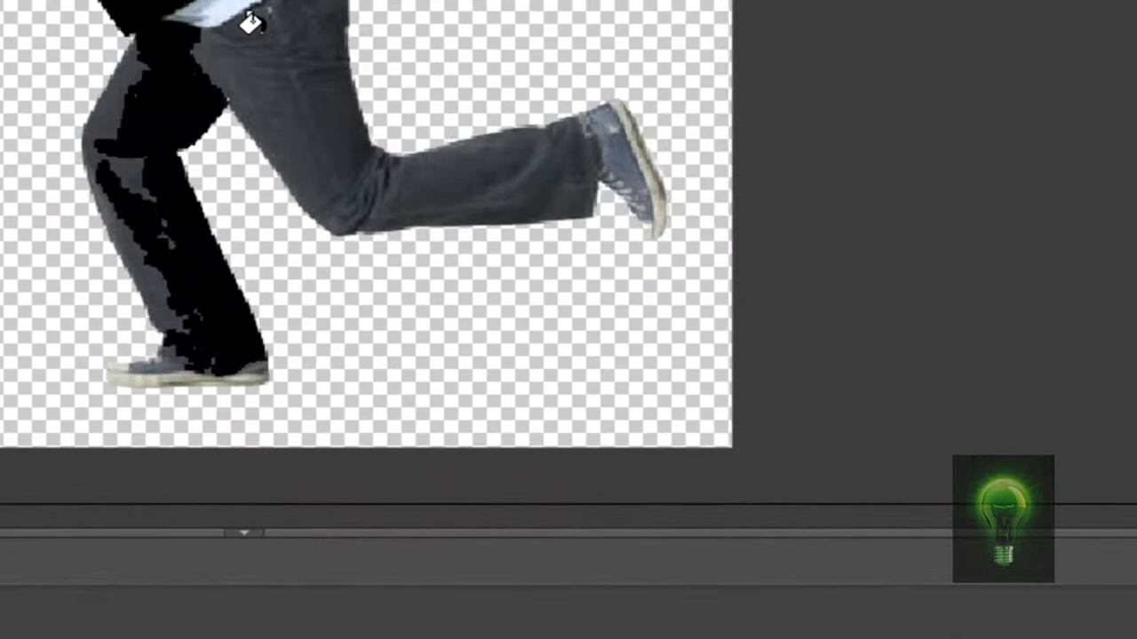
{"action": "left_click", "coordinate": [251, 24]}
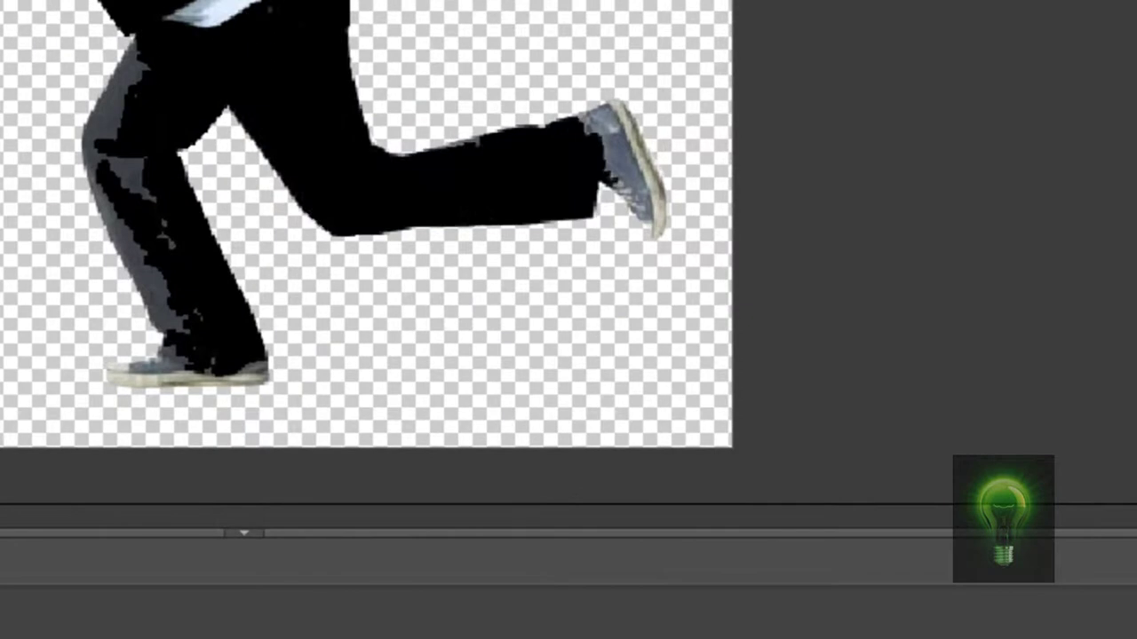
{"action": "left_click", "coordinate": [106, 97]}
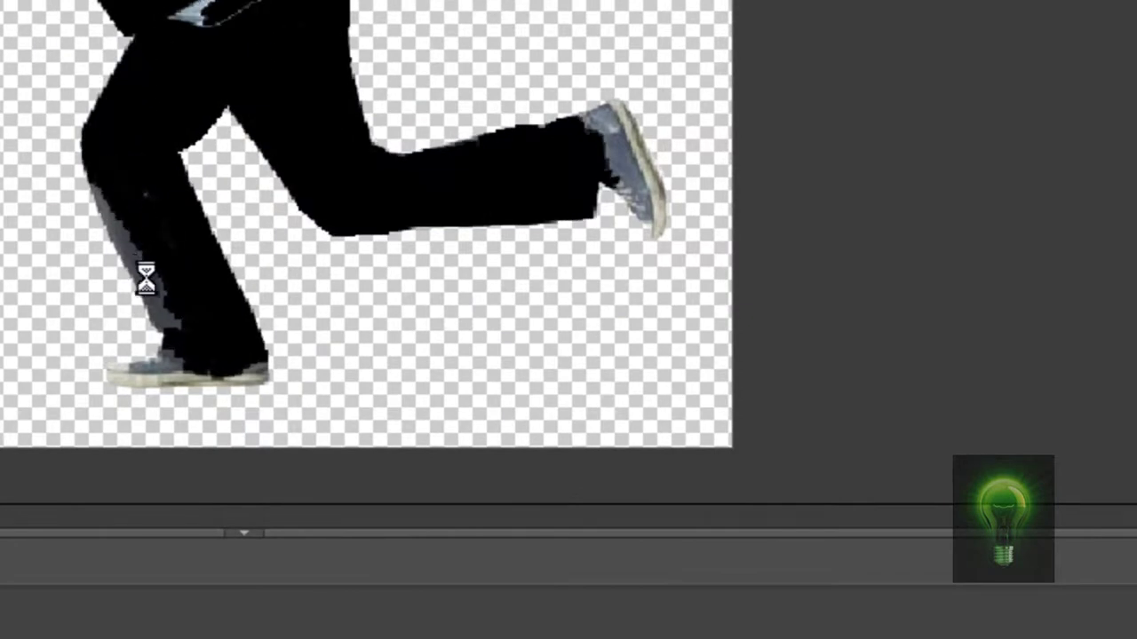
{"action": "left_click", "coordinate": [157, 355]}
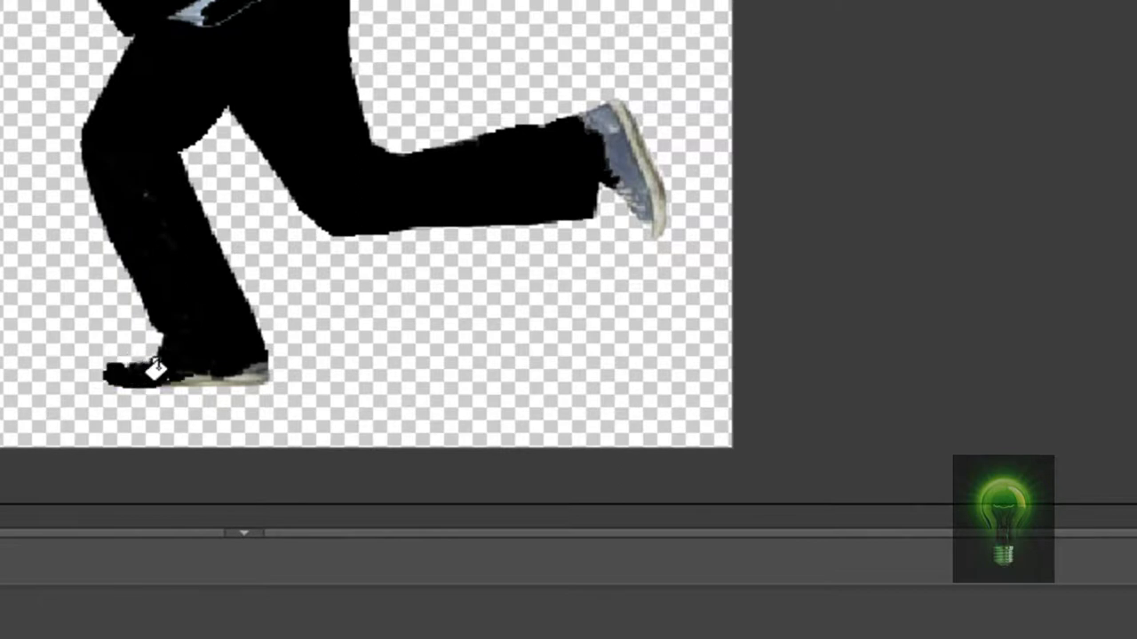
{"action": "left_click", "coordinate": [245, 377]}
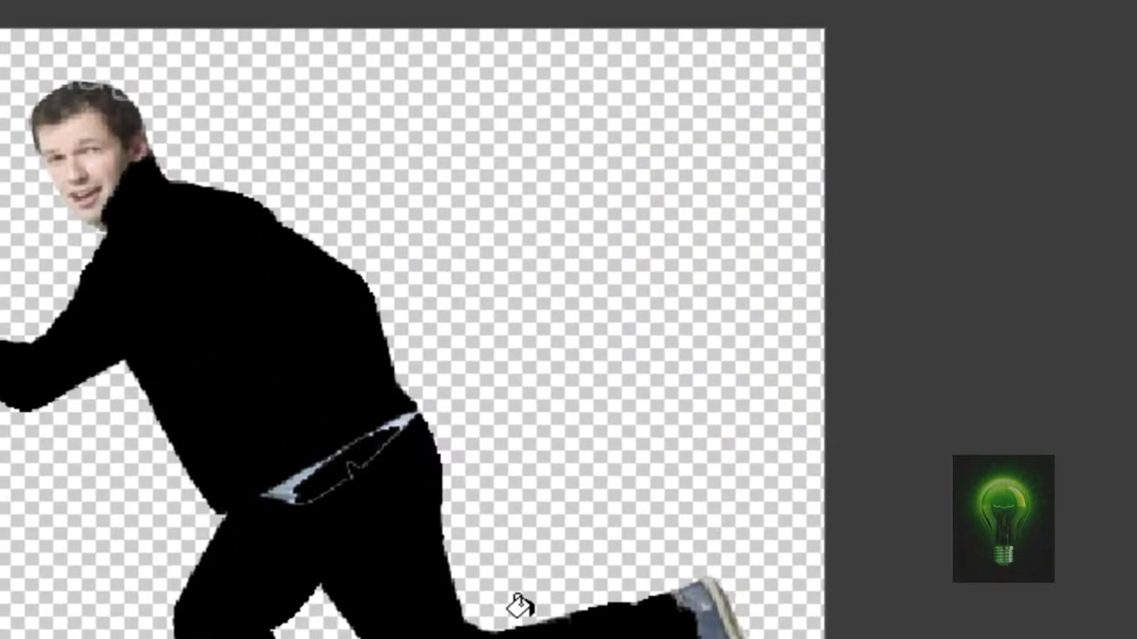
{"action": "left_click", "coordinate": [304, 480]}
Fill the face, forehead, hair, grey shoe and light fist black
{"action": "left_click", "coordinate": [89, 162]}
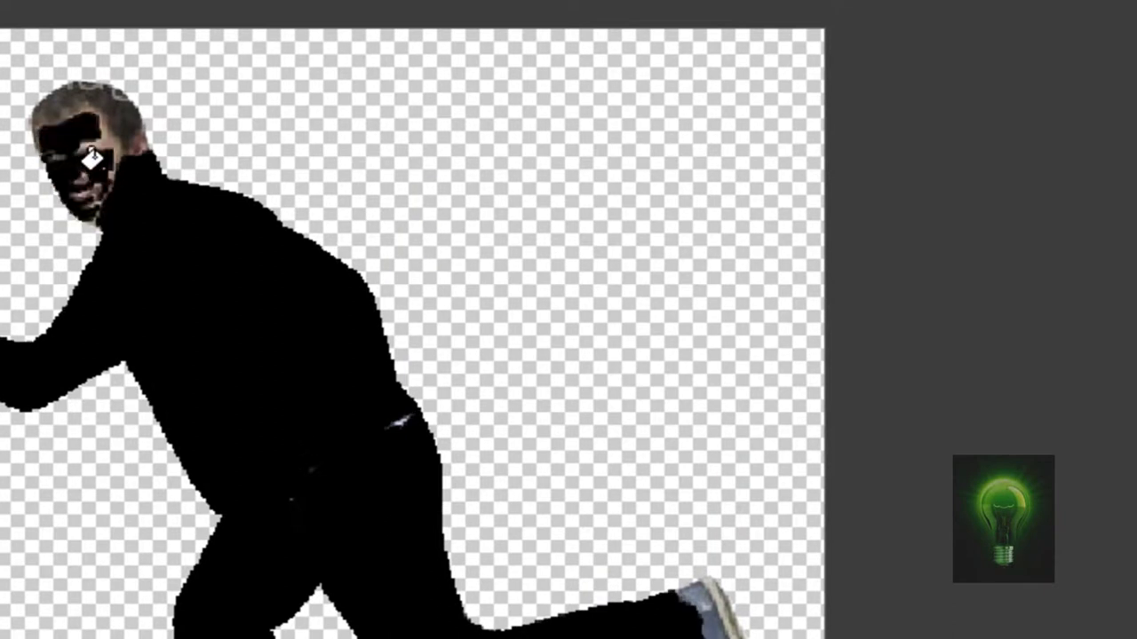
{"action": "left_click", "coordinate": [84, 111]}
{"action": "left_click", "coordinate": [111, 92]}
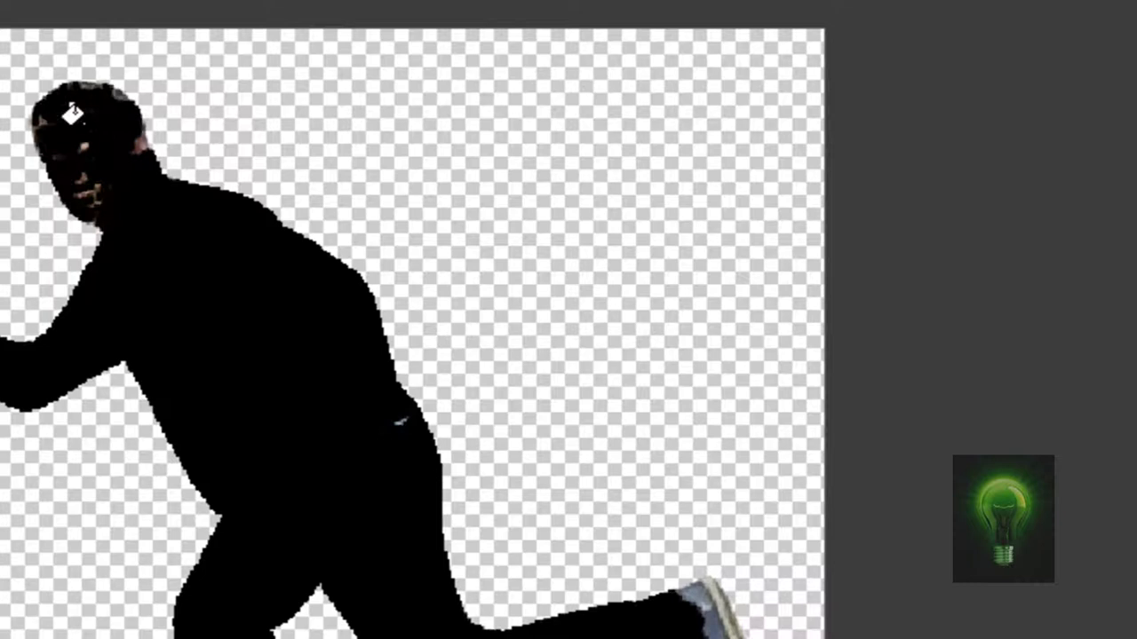
{"action": "left_click", "coordinate": [78, 146]}
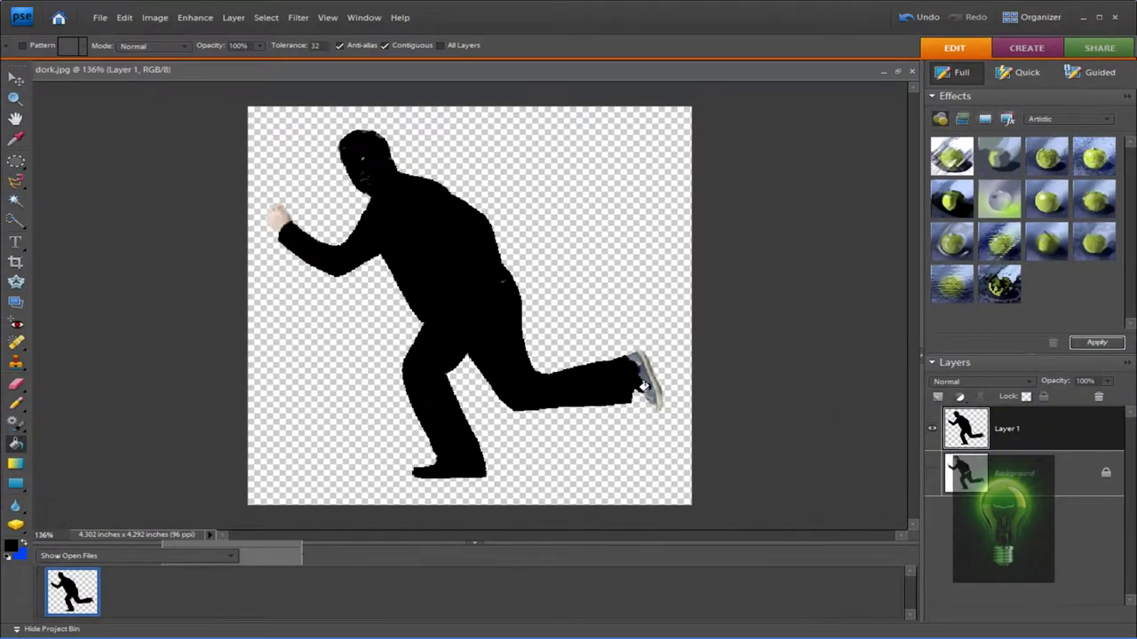
{"action": "left_click", "coordinate": [644, 385]}
{"action": "left_click", "coordinate": [652, 391]}
{"action": "left_click", "coordinate": [639, 384]}
{"action": "left_click", "coordinate": [277, 214]}
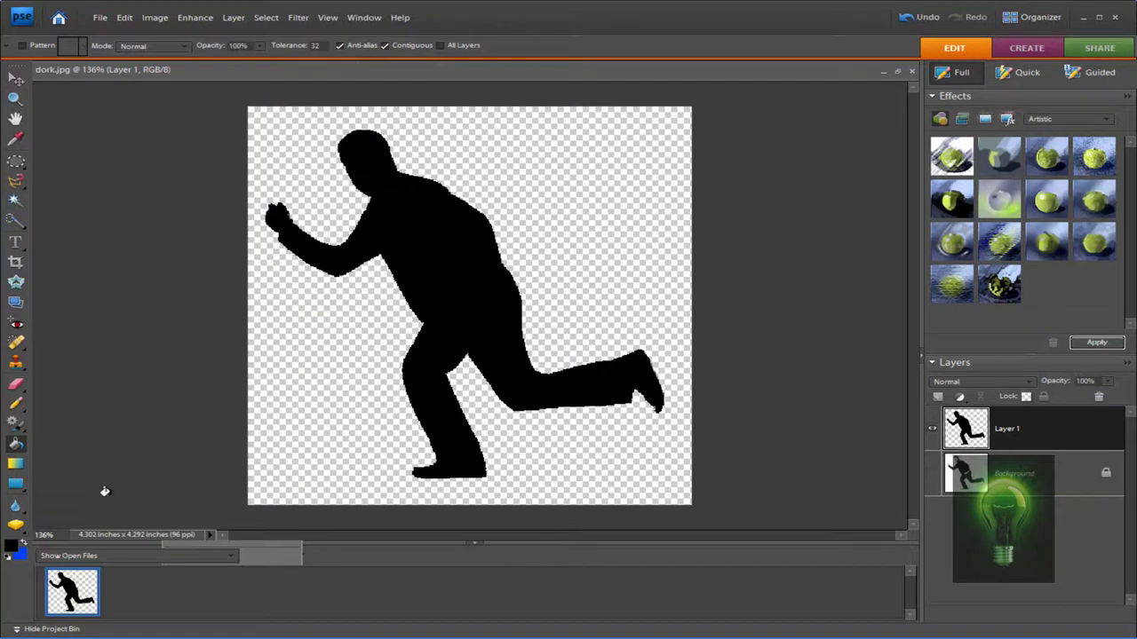
Set the foreground colour to bright yellow-green (#85eb00)
{"action": "left_click", "coordinate": [11, 545]}
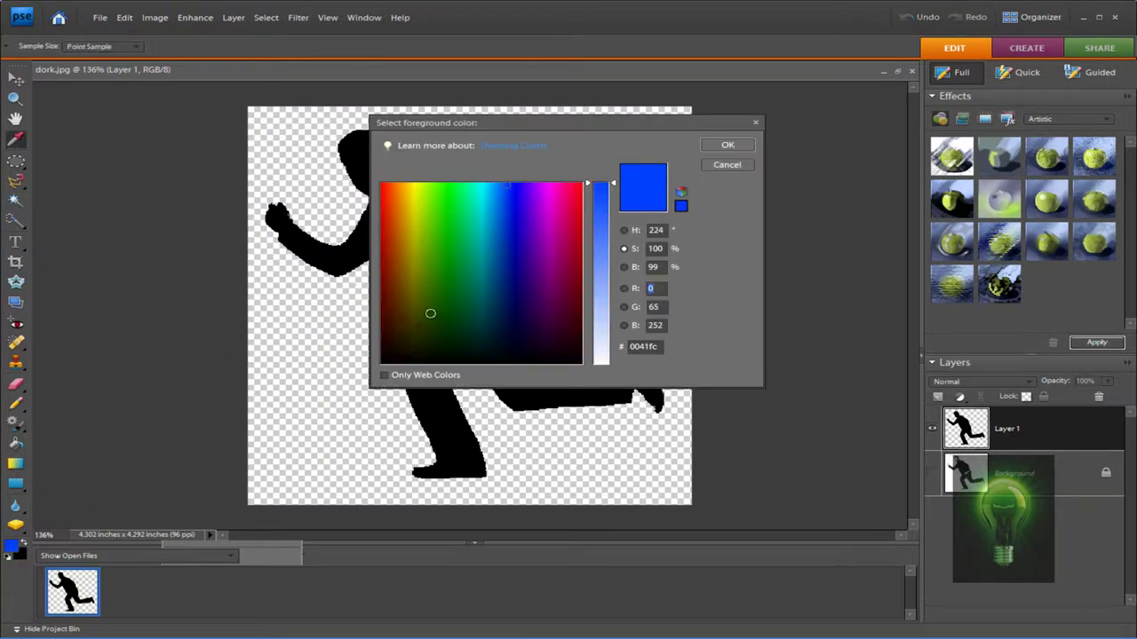
{"action": "mouse_move", "coordinate": [500, 217]}
{"action": "left_mouse_down"}
{"action": "mouse_move", "coordinate": [394, 262]}
{"action": "mouse_move", "coordinate": [451, 199]}
{"action": "mouse_move", "coordinate": [437, 196]}
{"action": "mouse_move", "coordinate": [435, 236]}
{"action": "left_mouse_up"}
{"action": "mouse_move", "coordinate": [360, 235]}
{"action": "left_mouse_down"}
{"action": "mouse_move", "coordinate": [347, 155]}
{"action": "mouse_move", "coordinate": [346, 172]}
{"action": "left_mouse_up"}
{"action": "left_click", "coordinate": [1019, 54]}
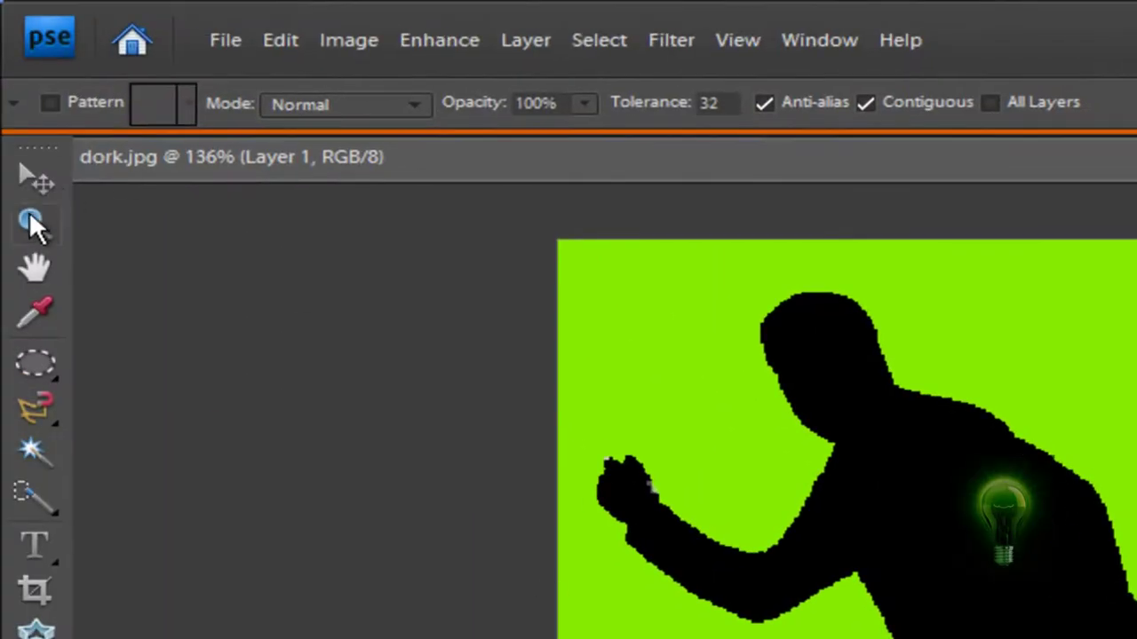
Zoom the canvas to about 242%
{"action": "left_click", "coordinate": [36, 222]}
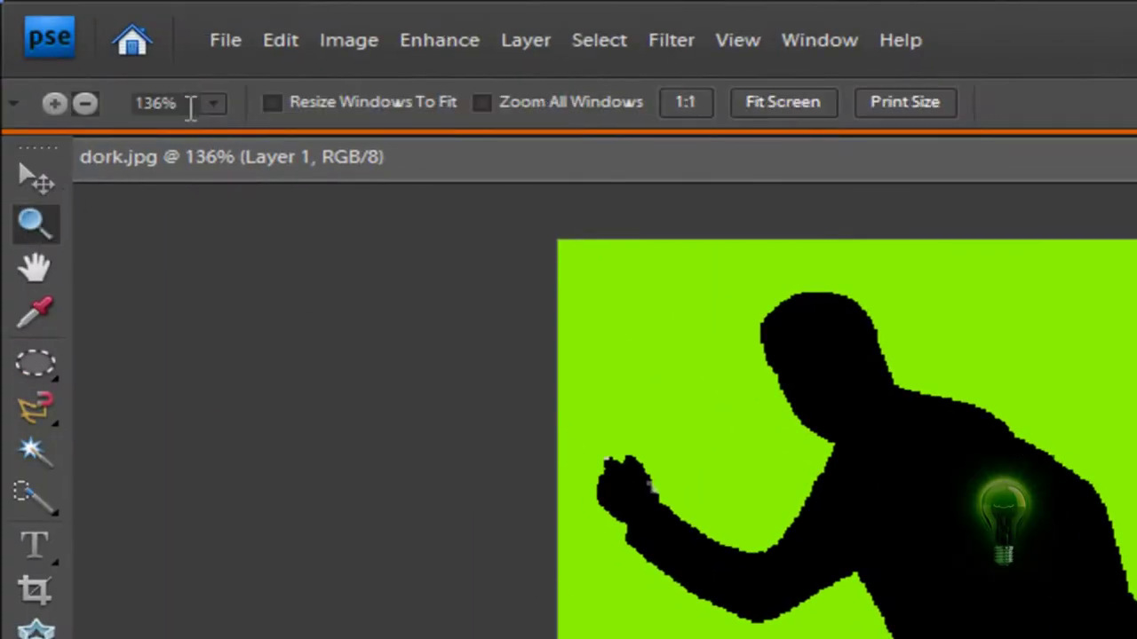
{"action": "left_click", "coordinate": [213, 104]}
{"action": "left_click_drag", "start_coordinate": [219, 133], "coordinate": [244, 137]}
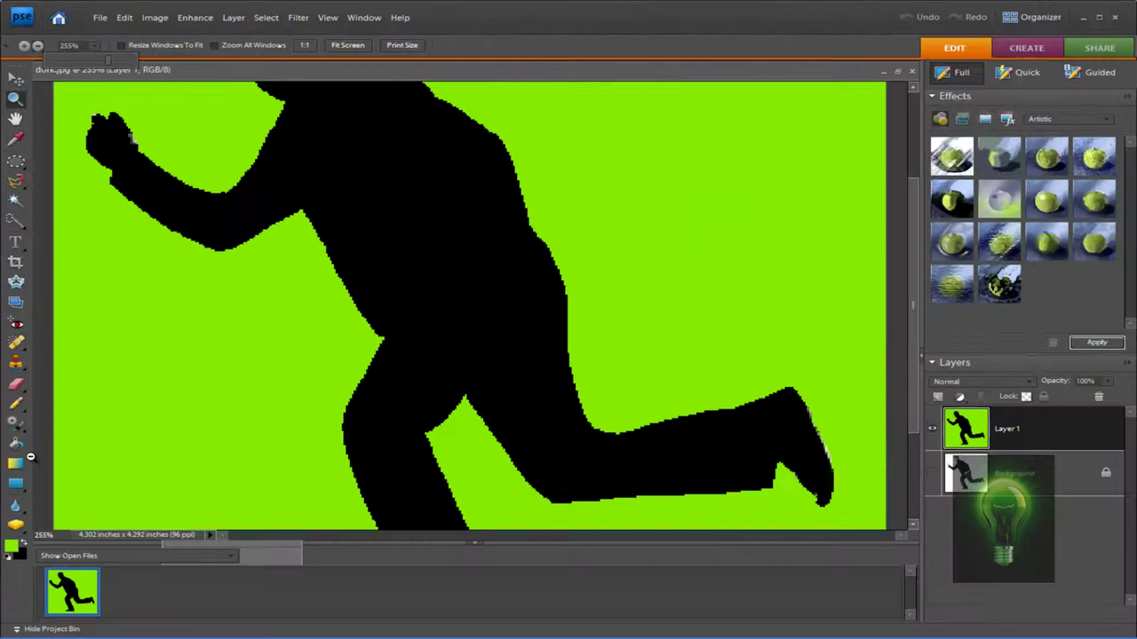
{"action": "left_click", "coordinate": [21, 428]}
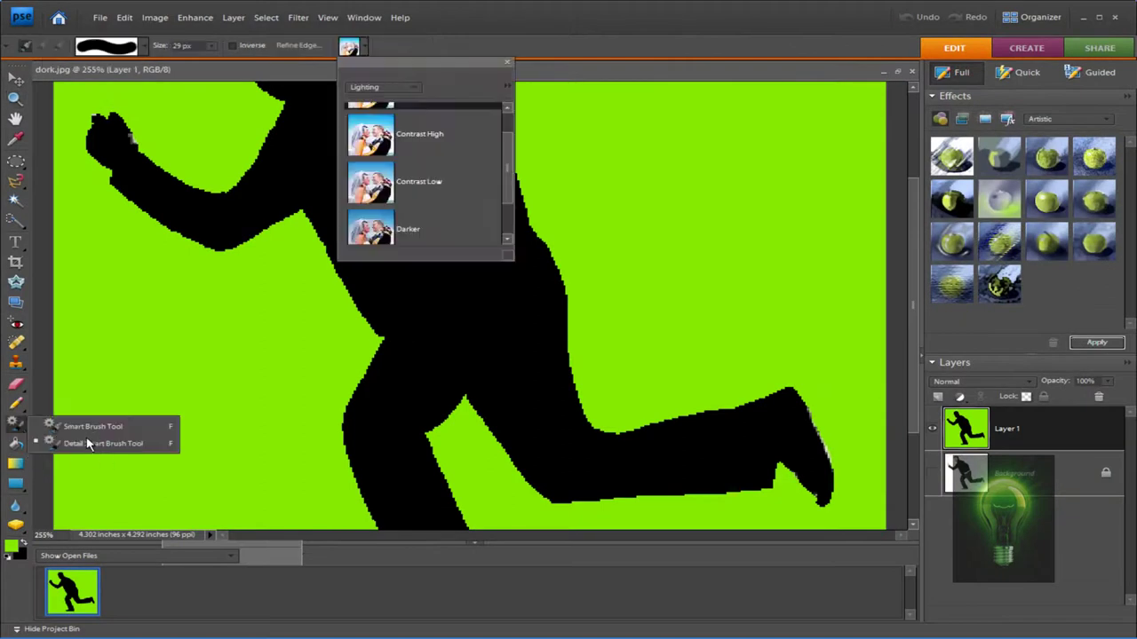
{"action": "left_click", "coordinate": [20, 433]}
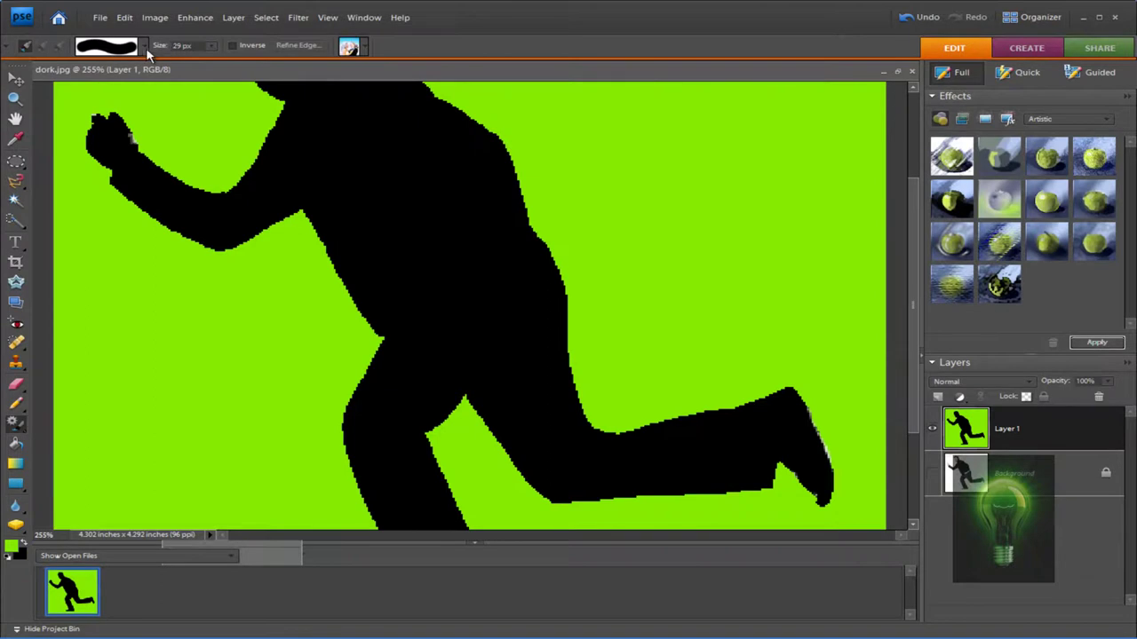
{"action": "left_click", "coordinate": [366, 50]}
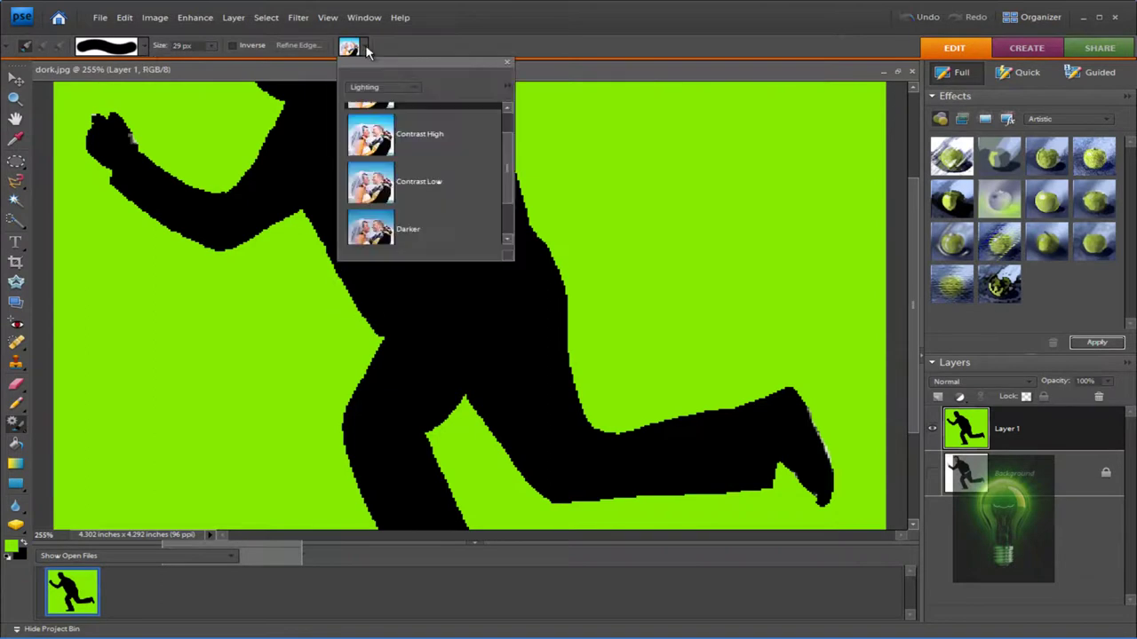
{"action": "left_click", "coordinate": [22, 428]}
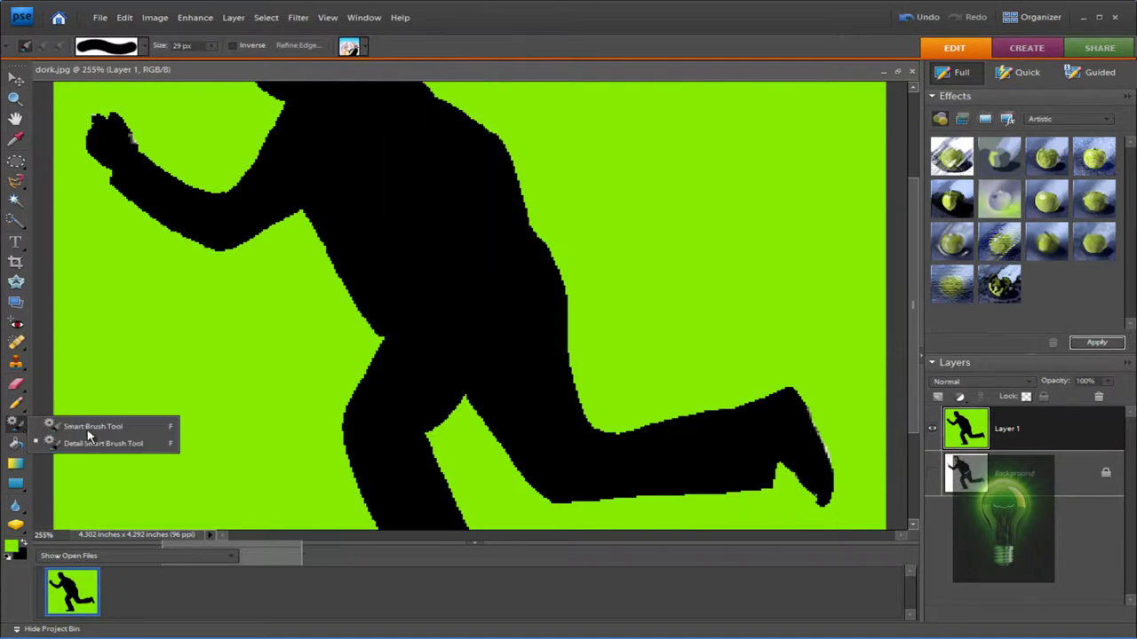
{"action": "left_click", "coordinate": [17, 435]}
{"action": "left_click", "coordinate": [17, 405]}
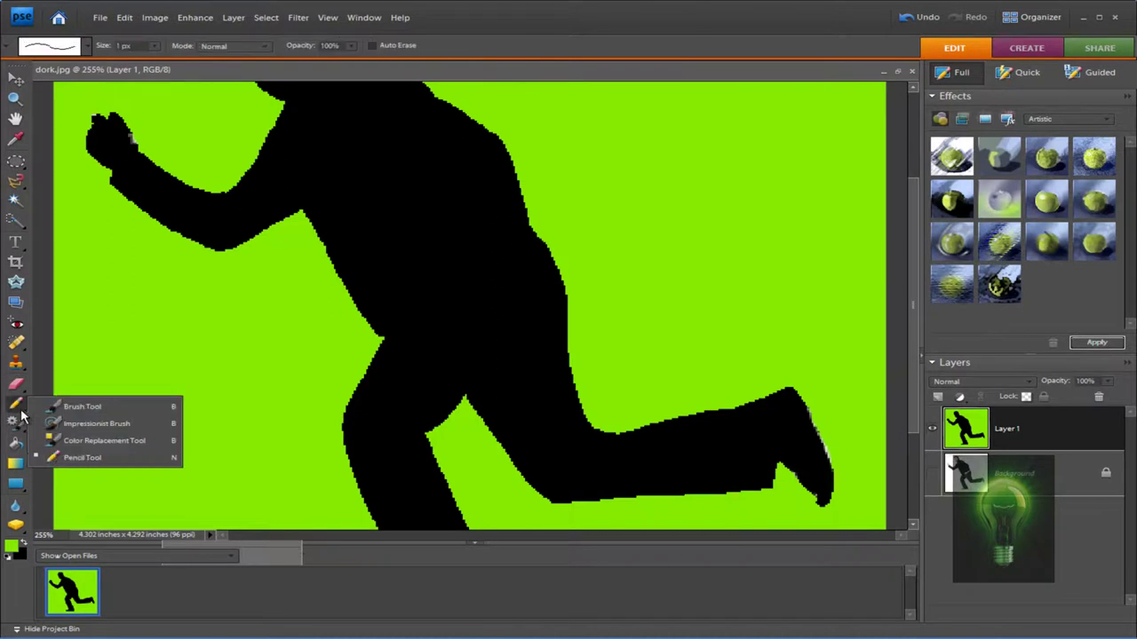
{"action": "left_click", "coordinate": [99, 408]}
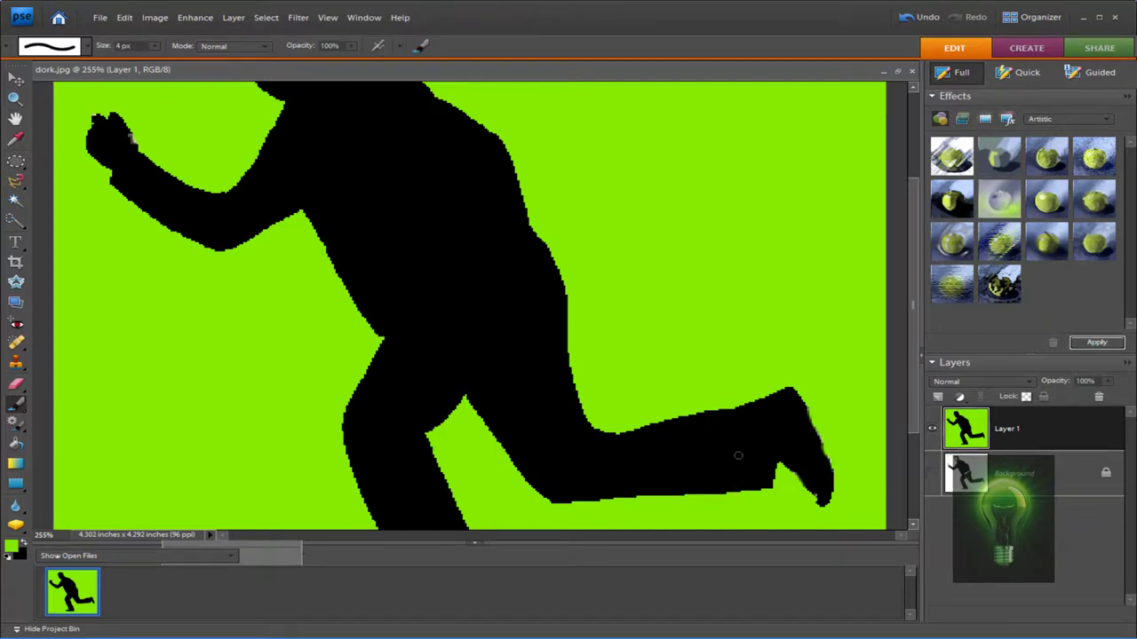
{"action": "scroll", "coordinate": [553, 436], "scroll_direction": "up", "scroll_amount": 1}
{"action": "scroll", "coordinate": [495, 362], "scroll_direction": "up", "scroll_amount": 2}
{"action": "scroll", "coordinate": [205, 317], "scroll_direction": "up", "scroll_amount": 2}
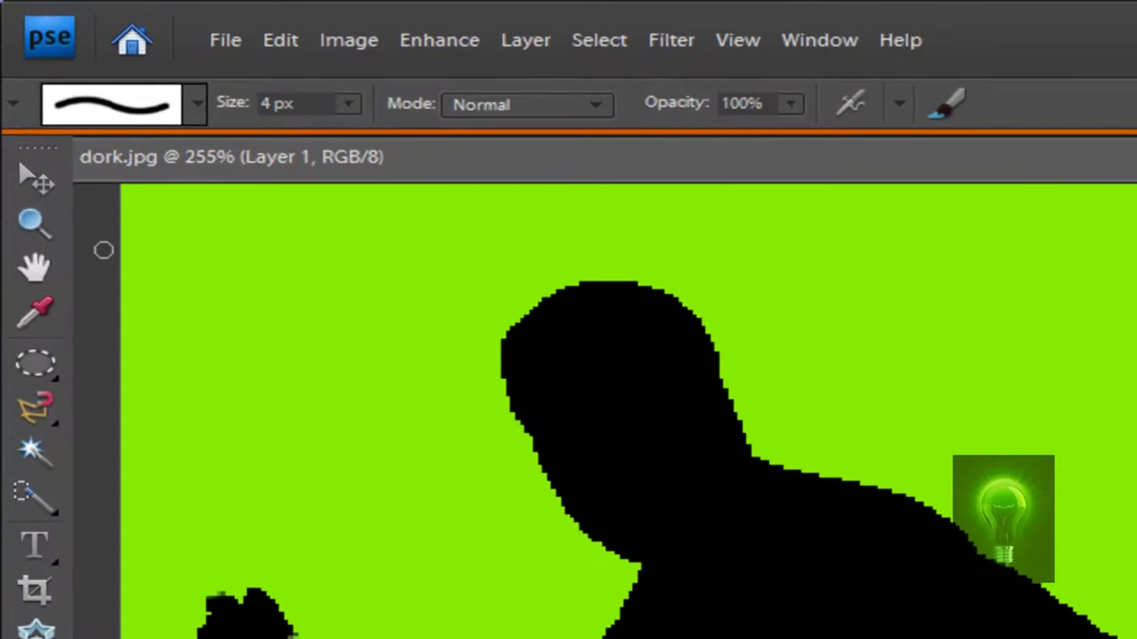
{"action": "left_click", "coordinate": [23, 103]}
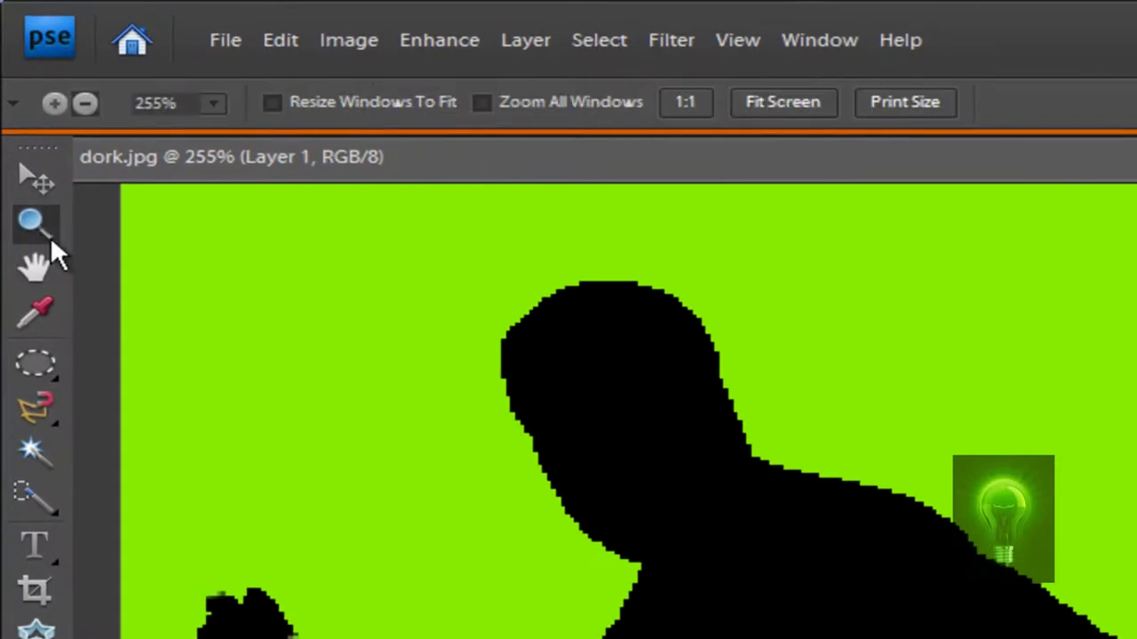
Zoom out and open Astro_Boy_Ipod_Cartoon_by_Mayuchan619.jpg via File > Open
{"action": "left_click", "coordinate": [211, 119]}
{"action": "left_click_drag", "start_coordinate": [209, 126], "coordinate": [184, 125]}
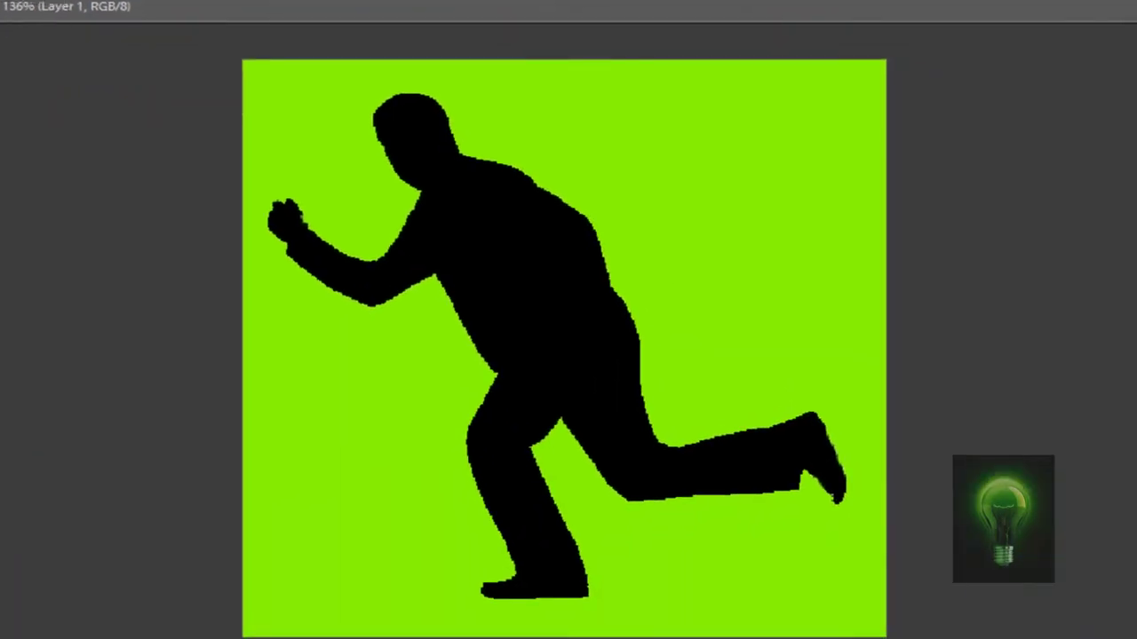
{"action": "left_click", "coordinate": [107, 0]}
{"action": "left_click", "coordinate": [71, 0]}
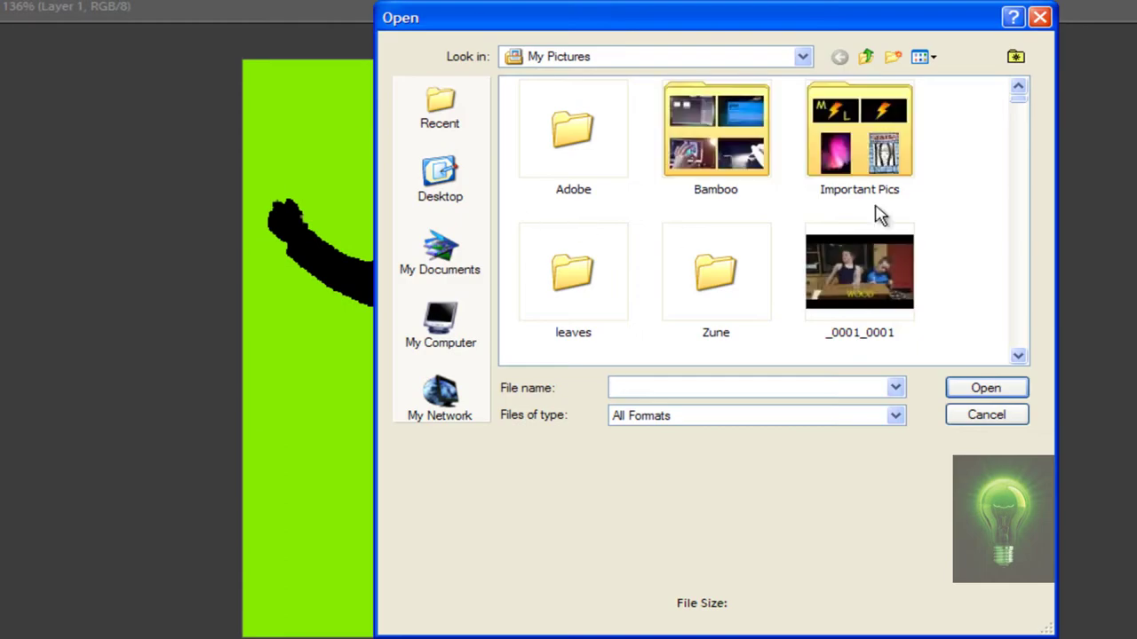
{"action": "scroll", "coordinate": [1019, 106], "scroll_direction": "down", "scroll_amount": 3}
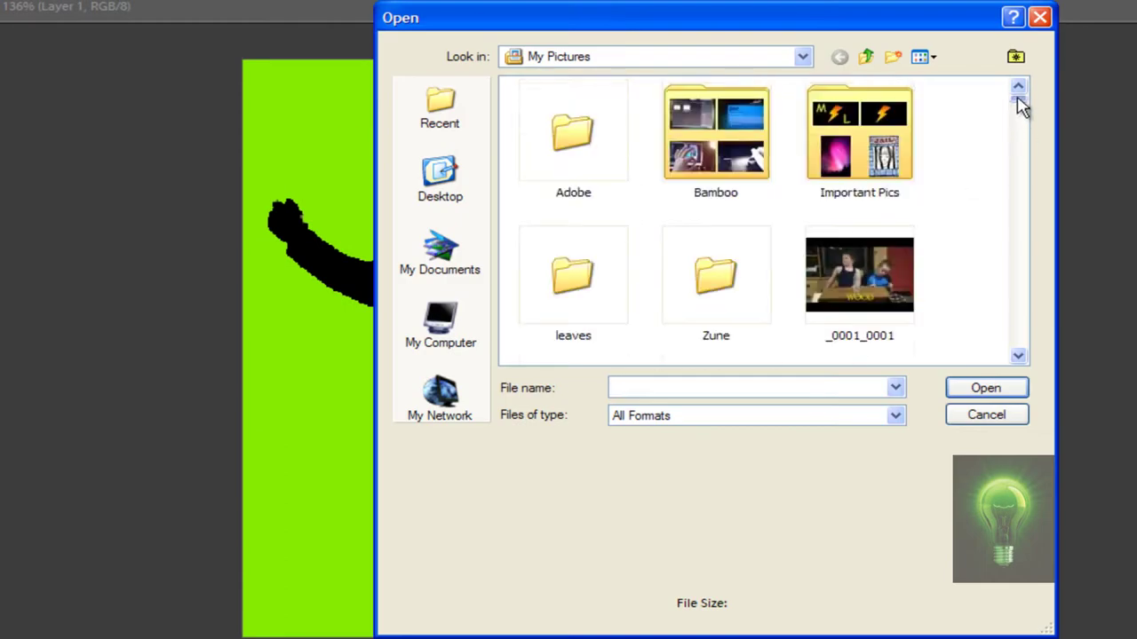
{"action": "scroll", "coordinate": [1019, 105], "scroll_direction": "up", "scroll_amount": 3}
{"action": "type", "text": "as"}
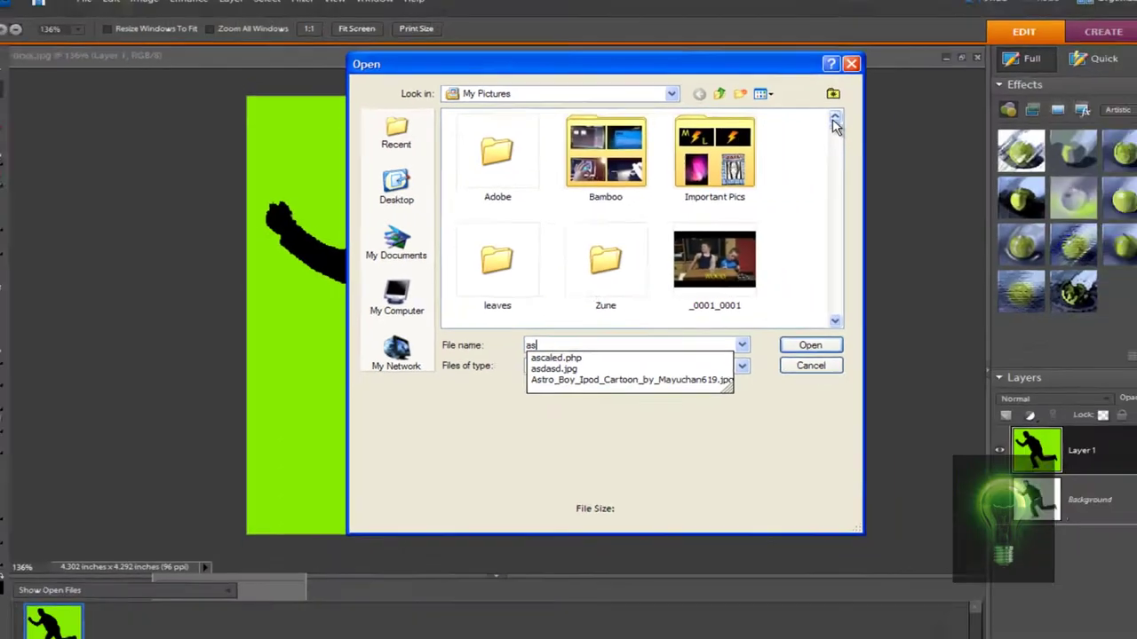
{"action": "left_click", "coordinate": [614, 366]}
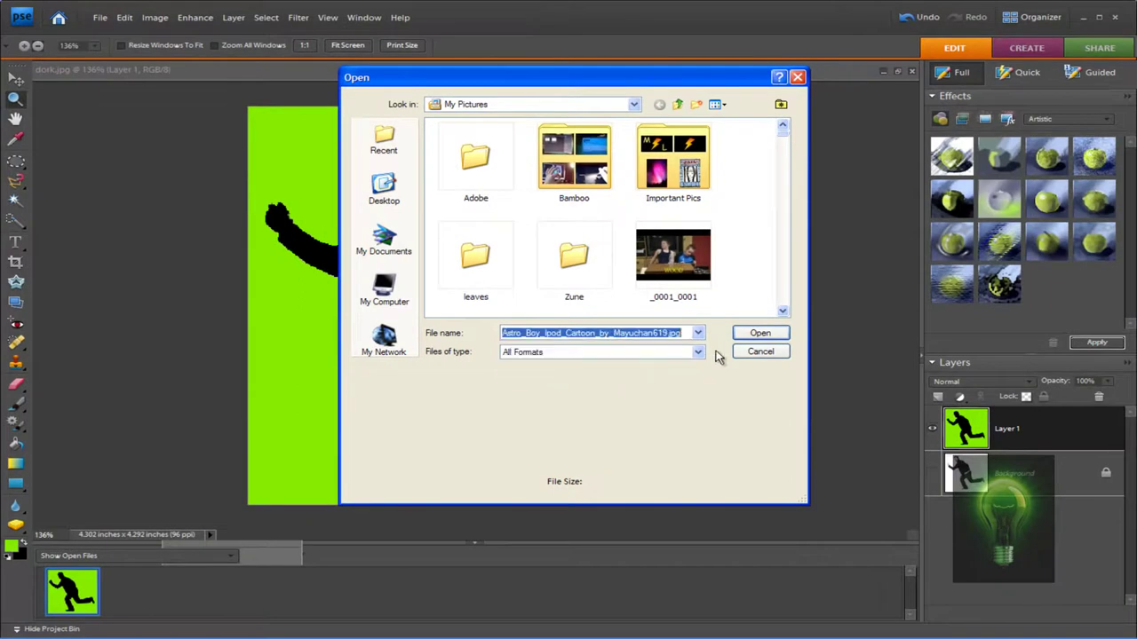
{"action": "left_click", "coordinate": [756, 335]}
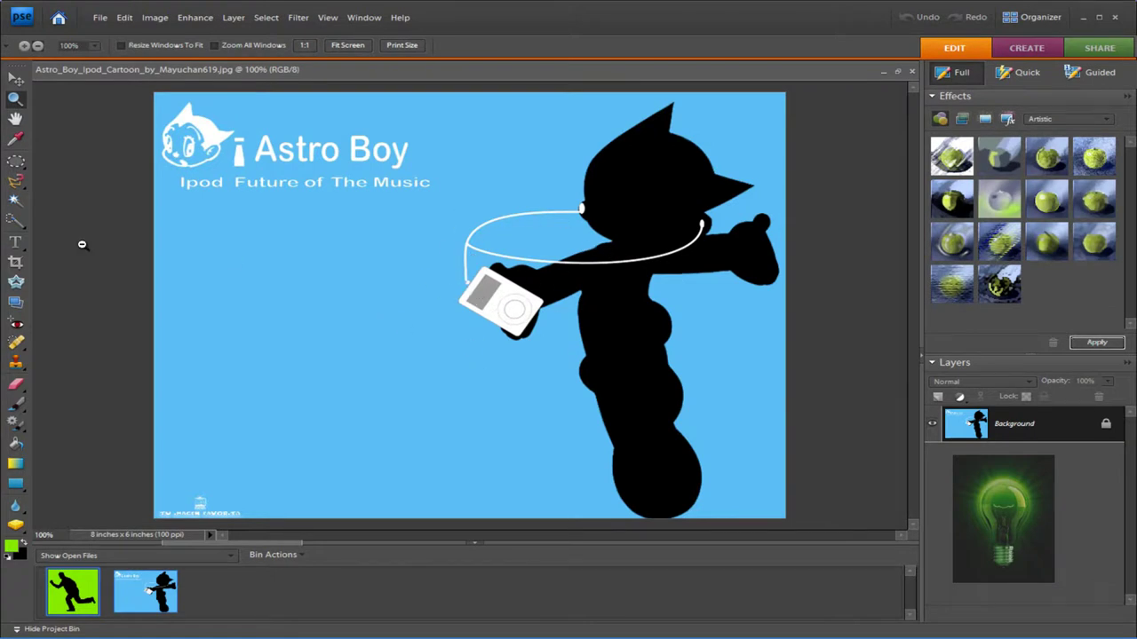
Zoom in on the white iPod and trace its outline with the Magnetic Lasso
{"action": "left_click", "coordinate": [16, 181]}
{"action": "left_click", "coordinate": [78, 197]}
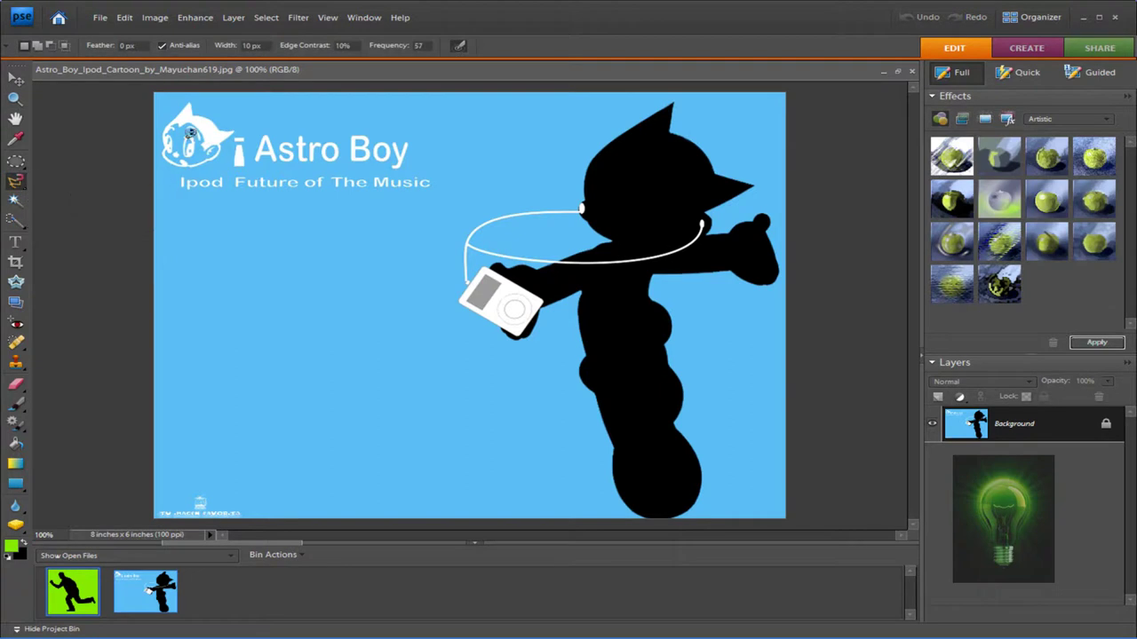
{"action": "left_click", "coordinate": [15, 98]}
{"action": "left_click_drag", "start_coordinate": [91, 53], "coordinate": [120, 65]}
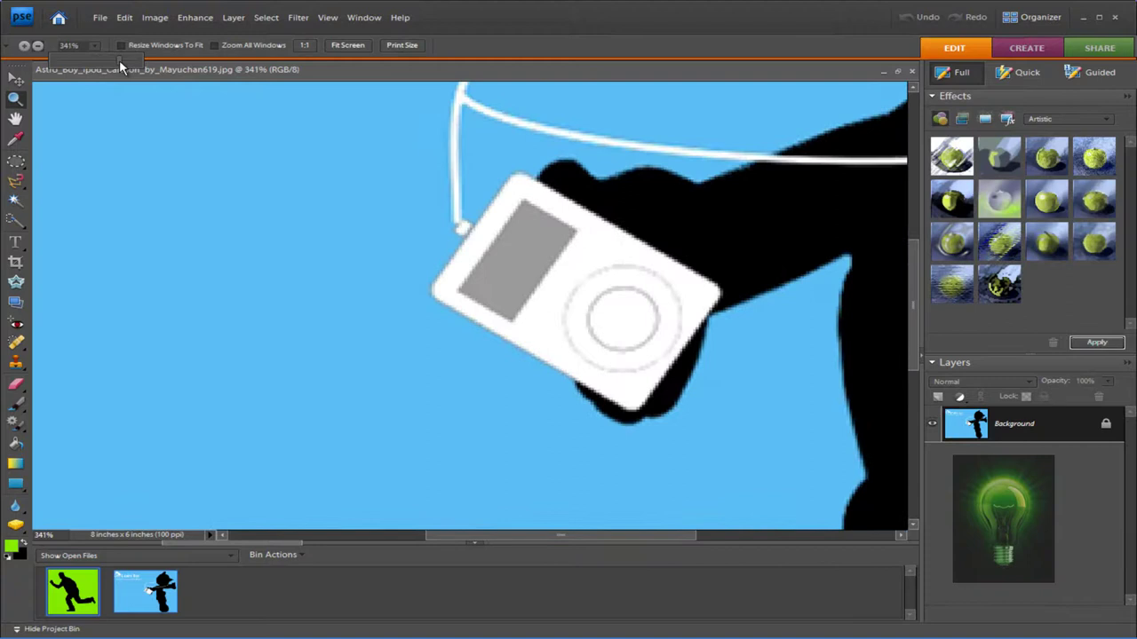
{"action": "left_click_drag", "start_coordinate": [524, 539], "coordinate": [559, 538]}
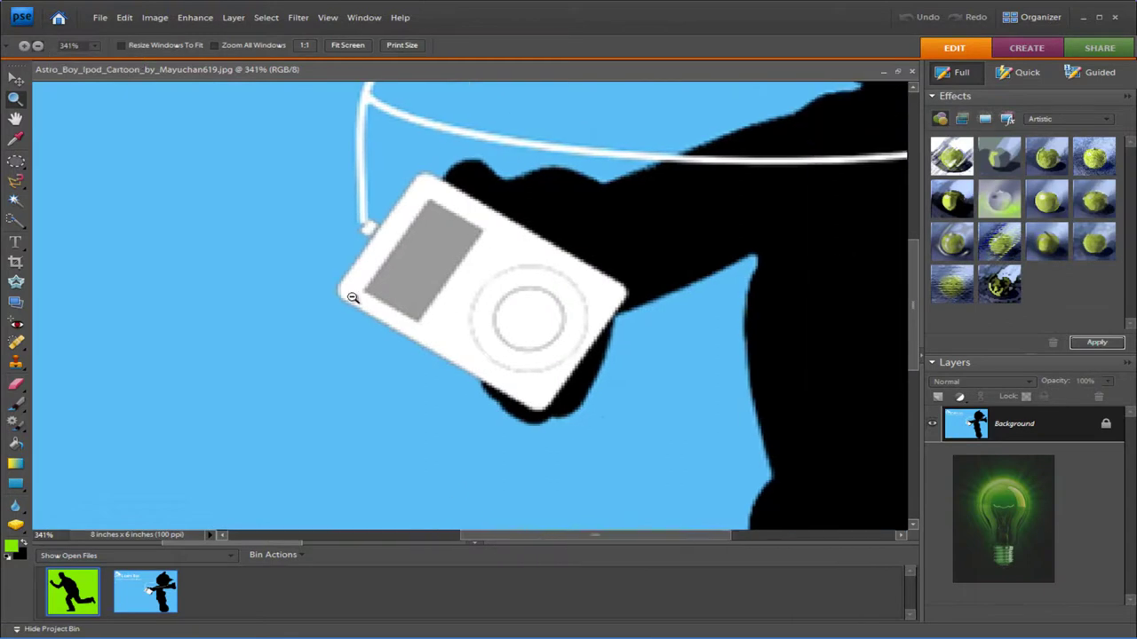
{"action": "left_click", "coordinate": [15, 182]}
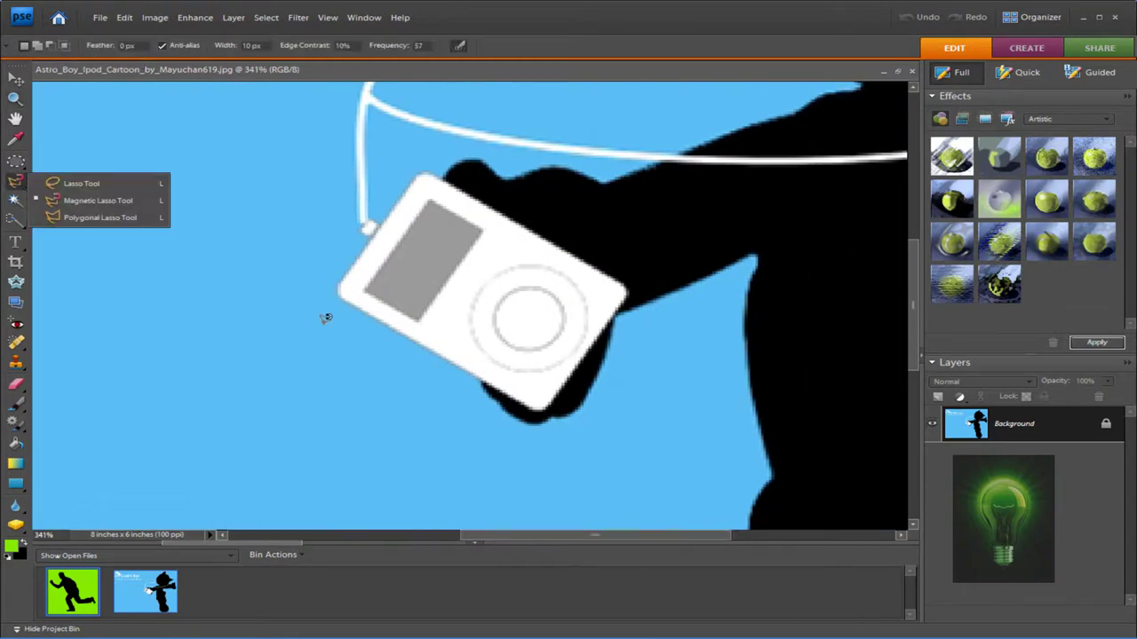
{"action": "left_click", "coordinate": [340, 290]}
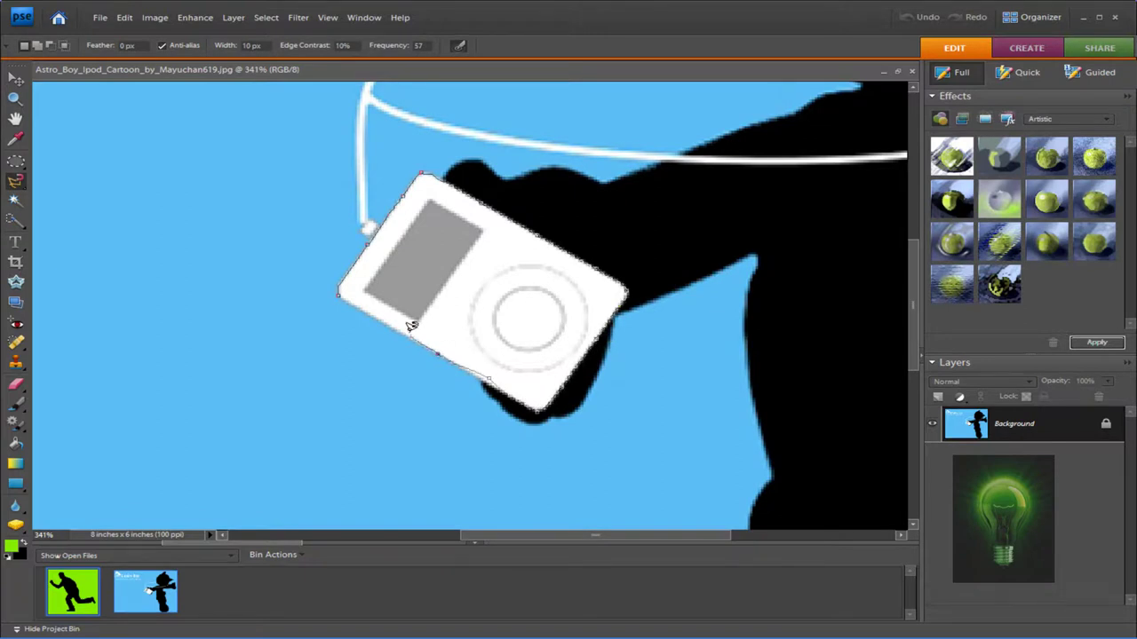
{"action": "left_click", "coordinate": [343, 291]}
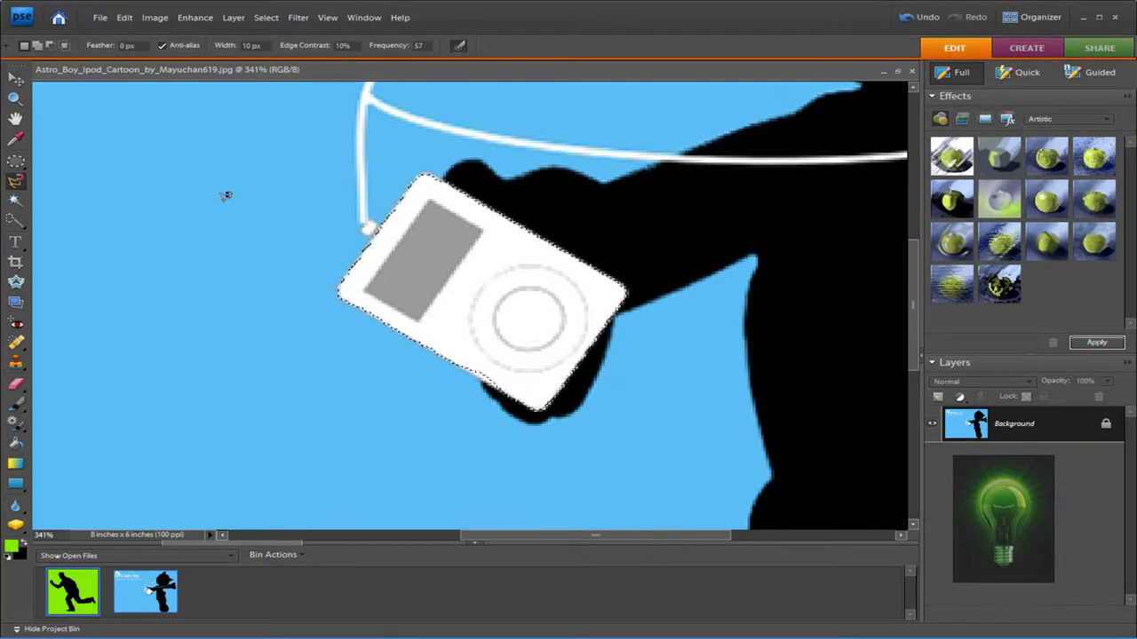
Switch to the Quick Selection Tool in Subtract from Selection mode
{"action": "left_click", "coordinate": [15, 219]}
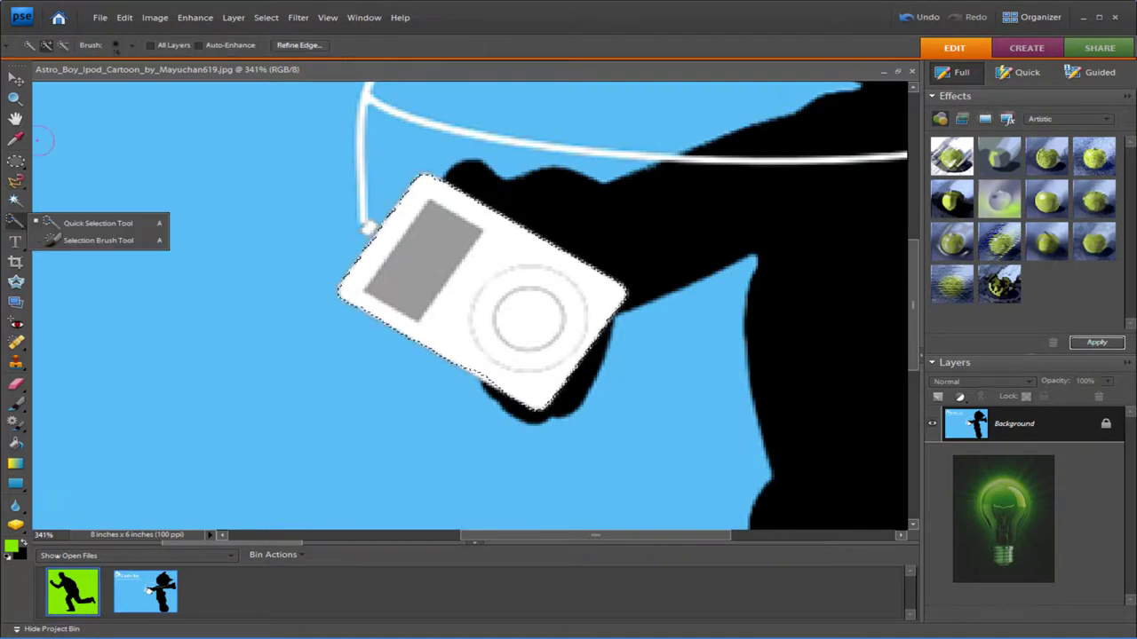
{"action": "left_click", "coordinate": [64, 45]}
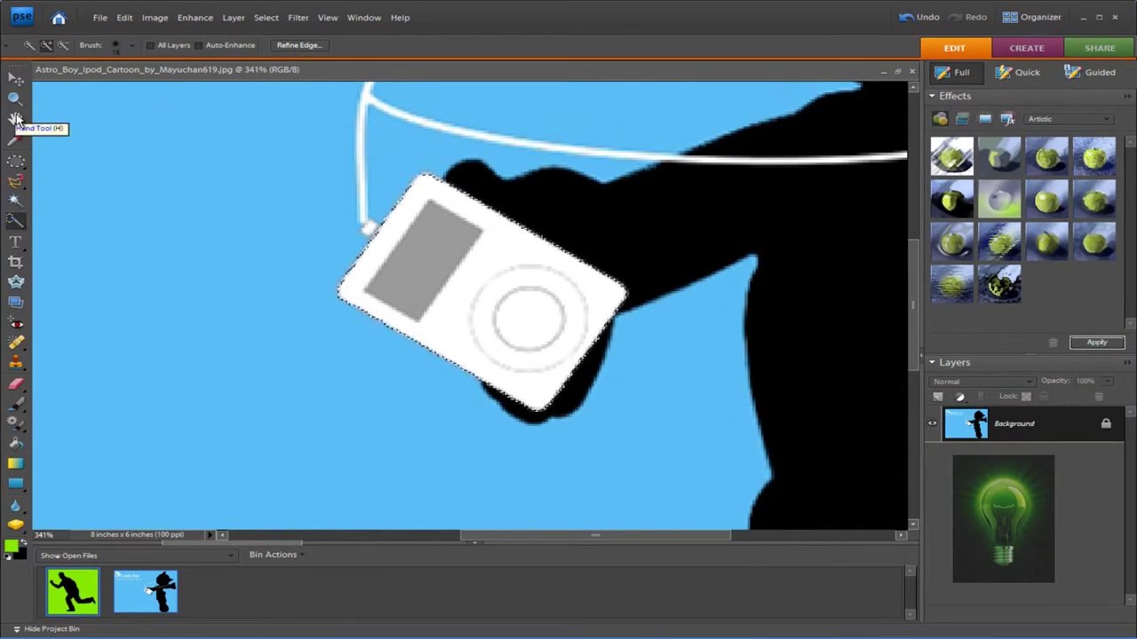
In dork.jpg, shrink the pasted iPod to about a fifth and rotate it toward the fist
{"action": "left_click", "coordinate": [89, 584]}
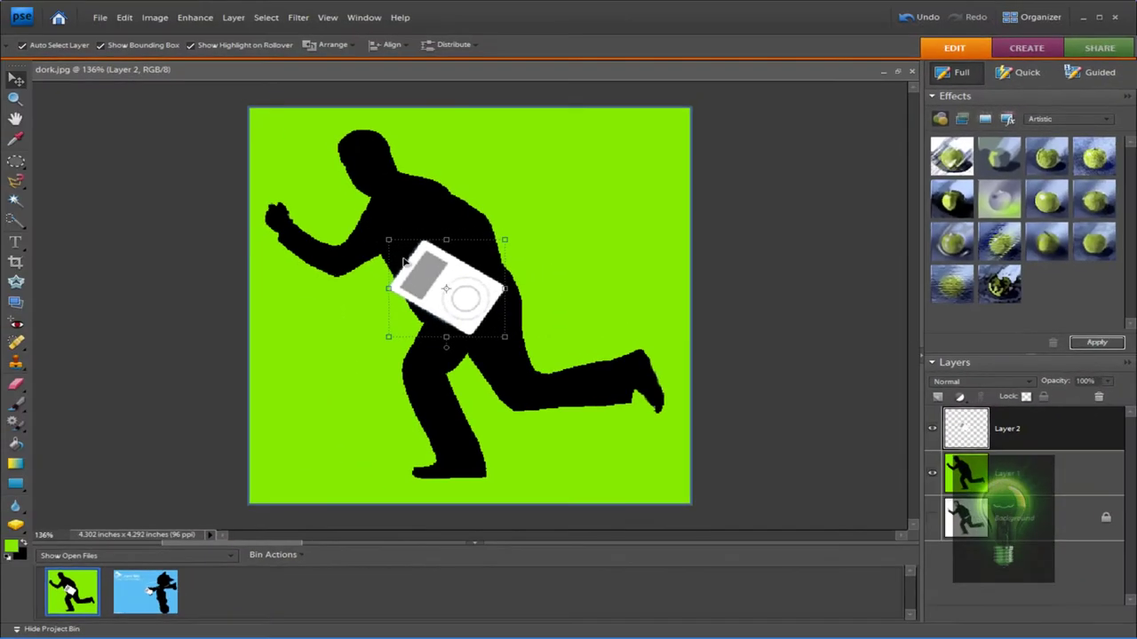
{"action": "left_click_drag", "start_coordinate": [388, 240], "coordinate": [471, 314]}
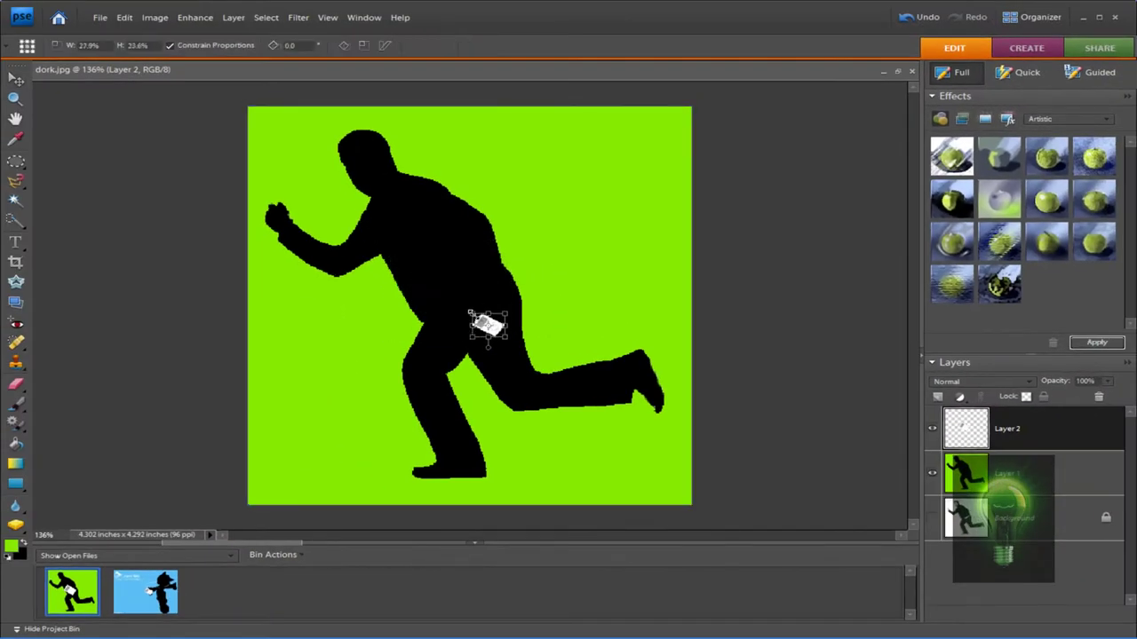
{"action": "mouse_move", "coordinate": [470, 314]}
{"action": "left_mouse_down"}
{"action": "mouse_move", "coordinate": [494, 330]}
{"action": "mouse_move", "coordinate": [223, 152]}
{"action": "mouse_move", "coordinate": [299, 202]}
{"action": "mouse_move", "coordinate": [280, 185]}
{"action": "left_mouse_up"}
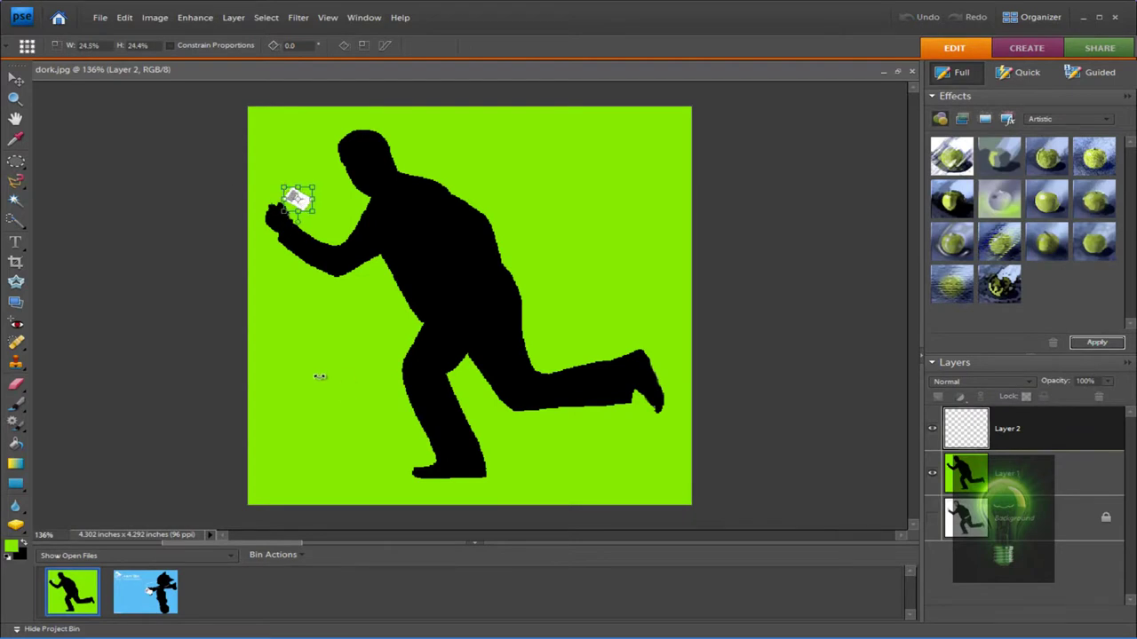
{"action": "left_click_drag", "start_coordinate": [280, 319], "coordinate": [284, 212]}
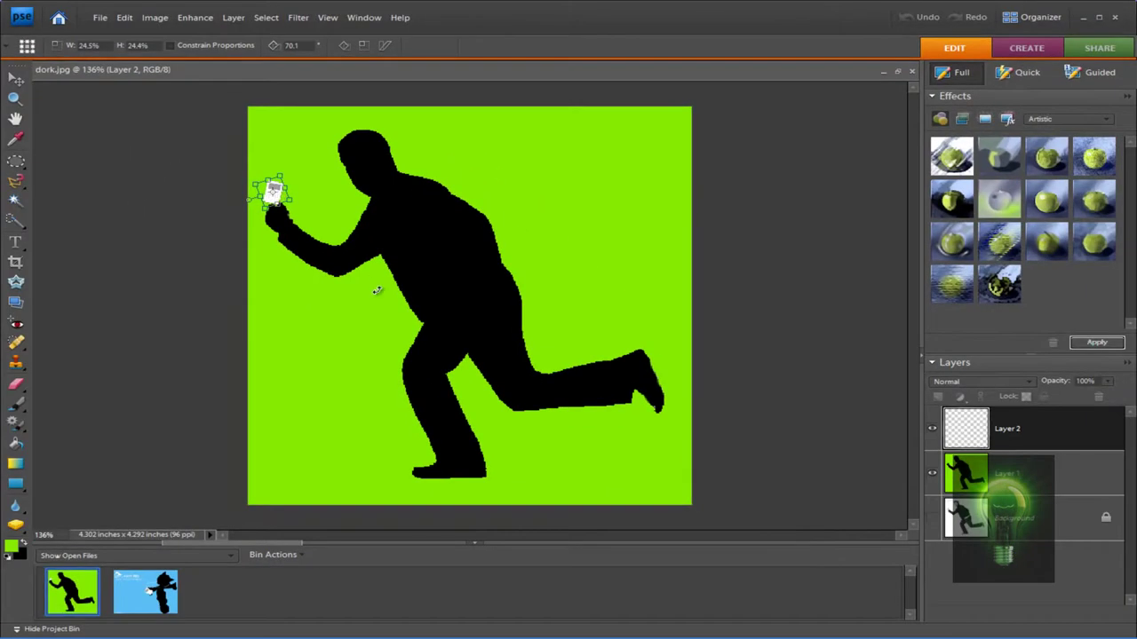
Commit the iPod's resize and rotation with Enter
{"action": "key", "text": "Return"}
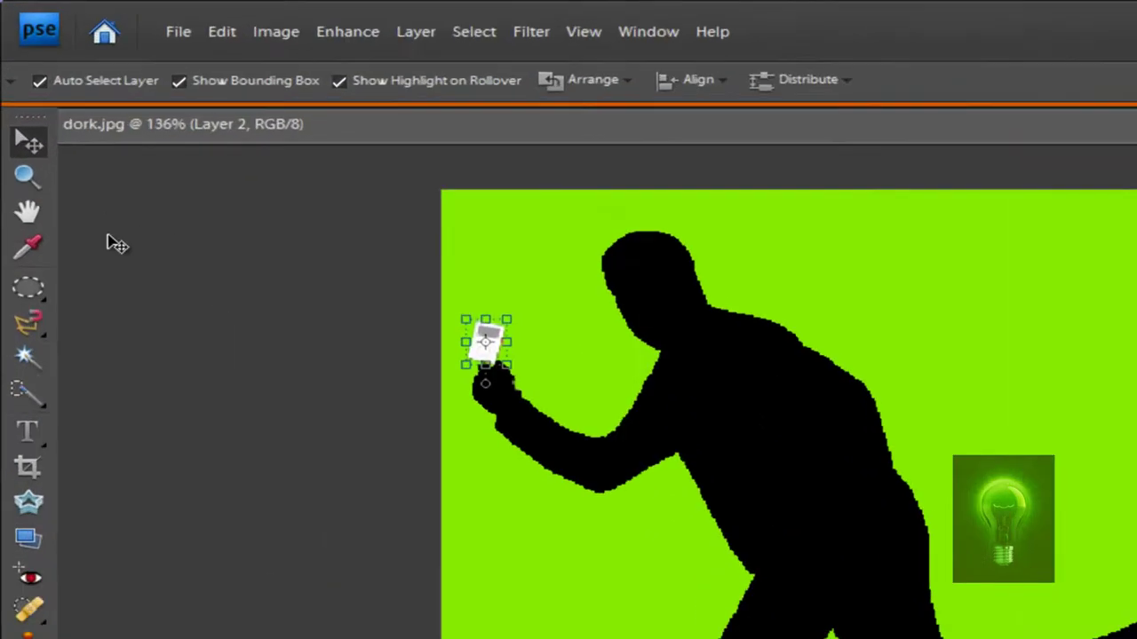
Zoom the view out to about 121% to see the whole composition
{"action": "left_click", "coordinate": [15, 118]}
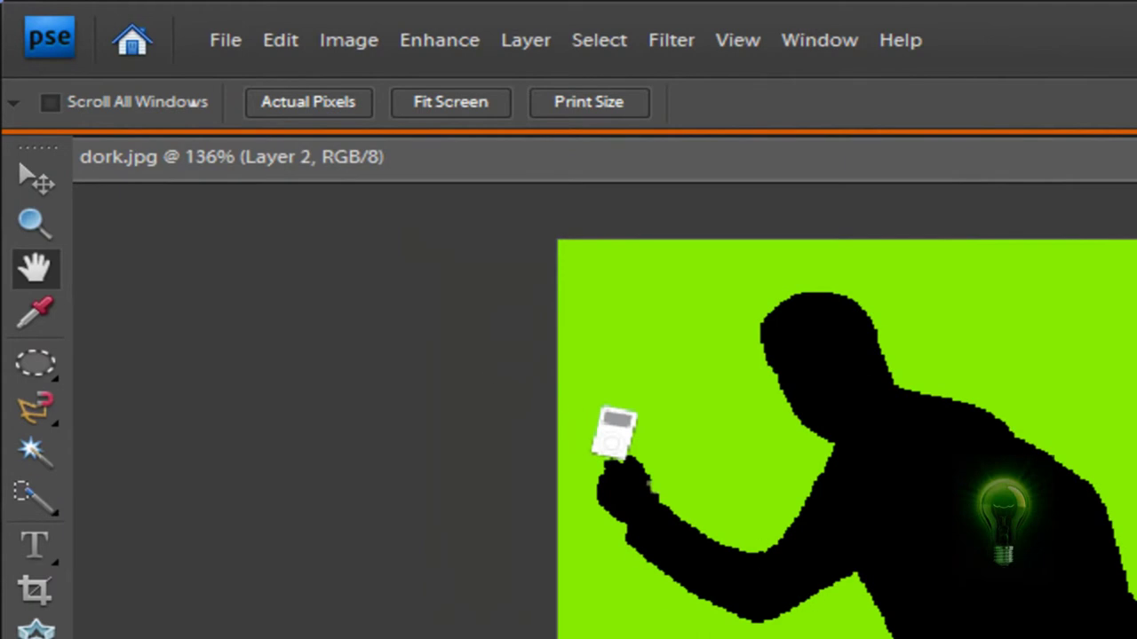
{"action": "left_click", "coordinate": [33, 224]}
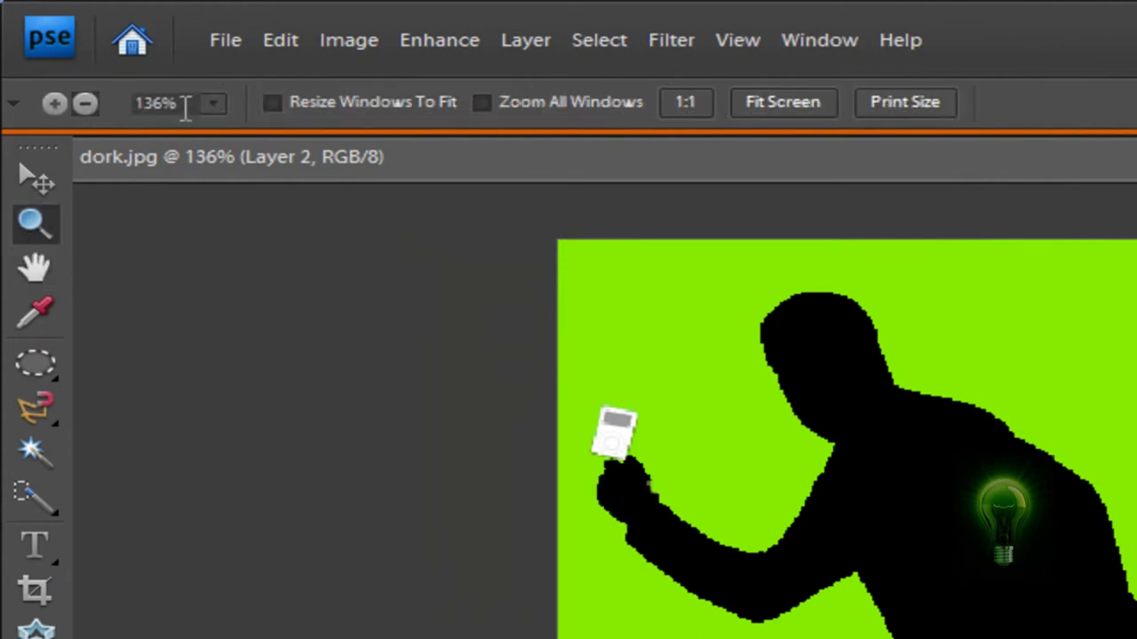
{"action": "left_click", "coordinate": [213, 103]}
{"action": "mouse_move", "coordinate": [215, 132]}
{"action": "left_mouse_down"}
{"action": "mouse_move", "coordinate": [239, 132]}
{"action": "mouse_move", "coordinate": [209, 132]}
{"action": "left_mouse_up"}
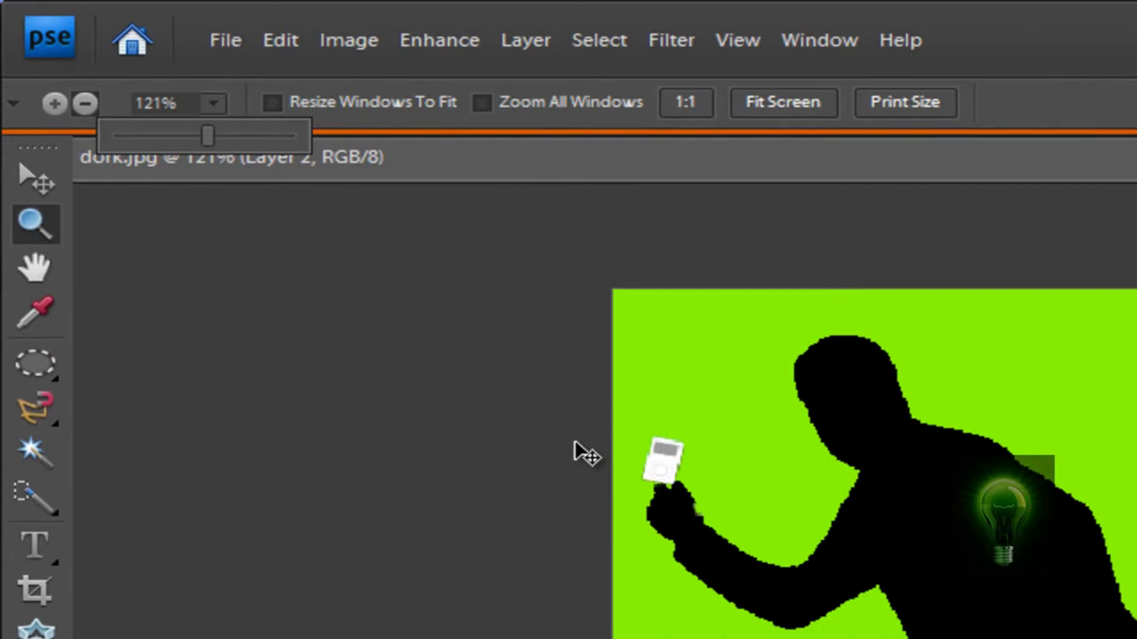
Nudge the iPod slightly down into the man's raised hand and apply the transform
{"action": "key", "text": "v"}
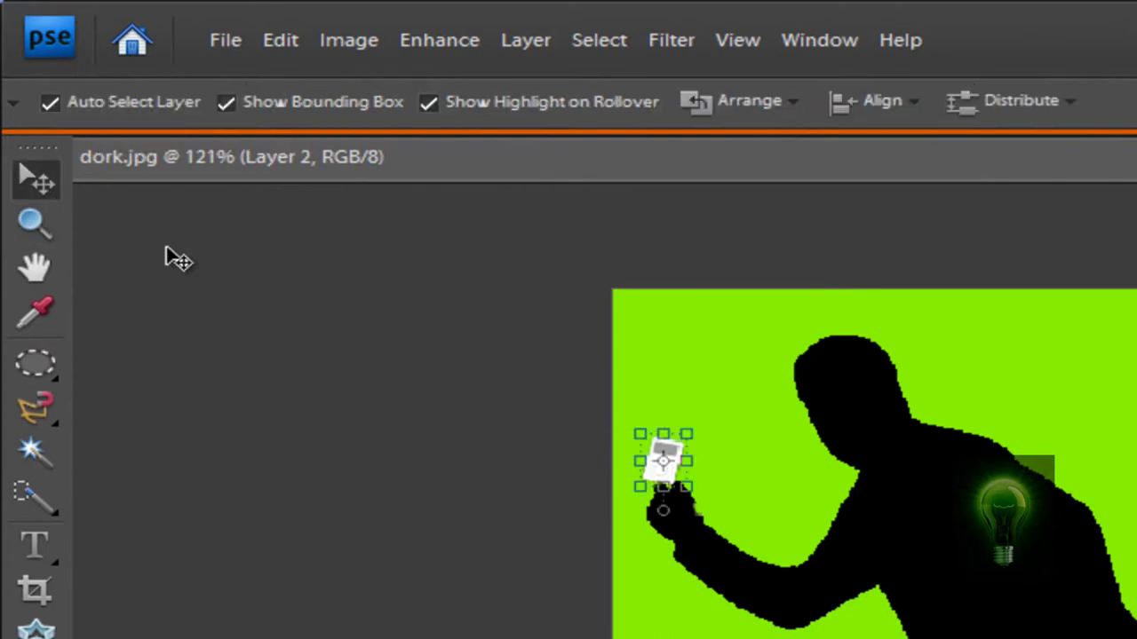
{"action": "left_click_drag", "start_coordinate": [657, 455], "coordinate": [663, 460]}
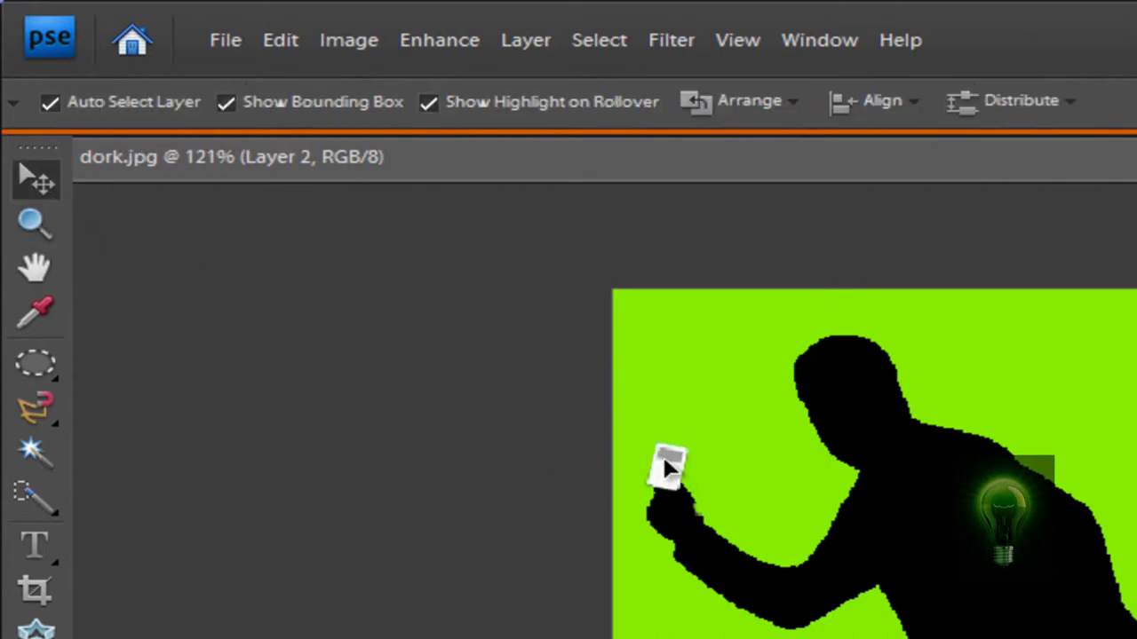
{"action": "left_click", "coordinate": [668, 465]}
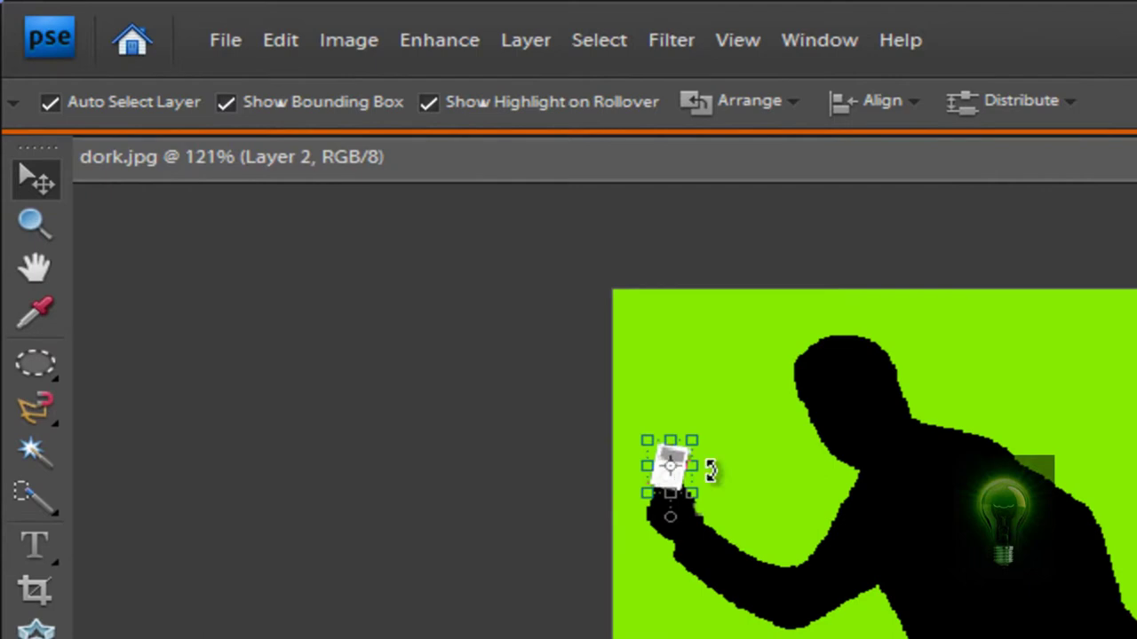
{"action": "left_click", "coordinate": [669, 521]}
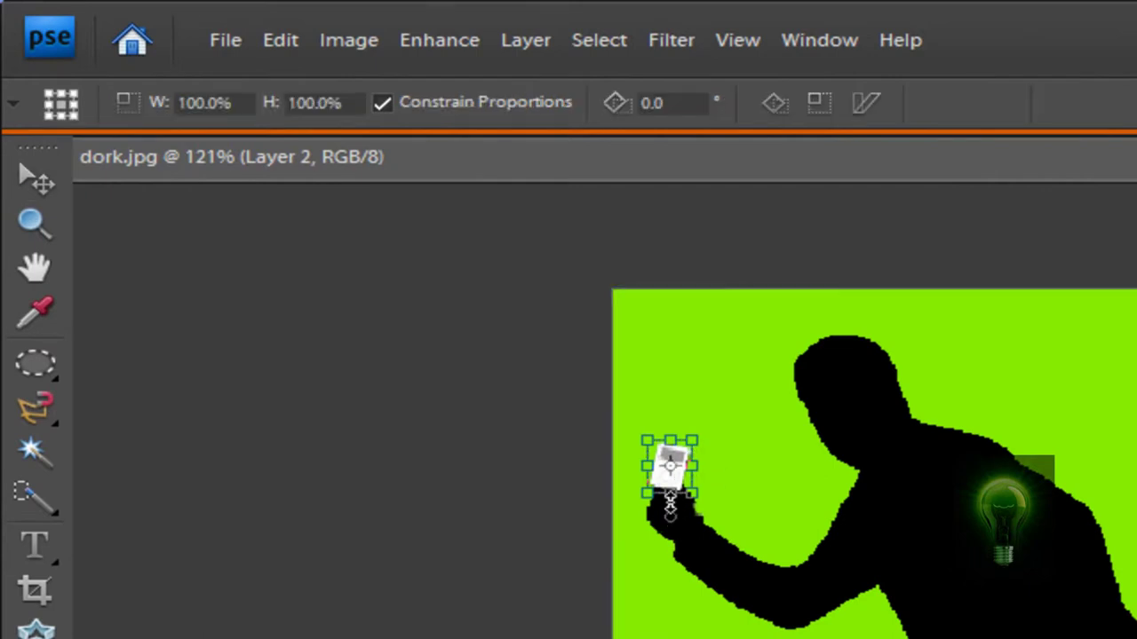
{"action": "key", "text": "Return"}
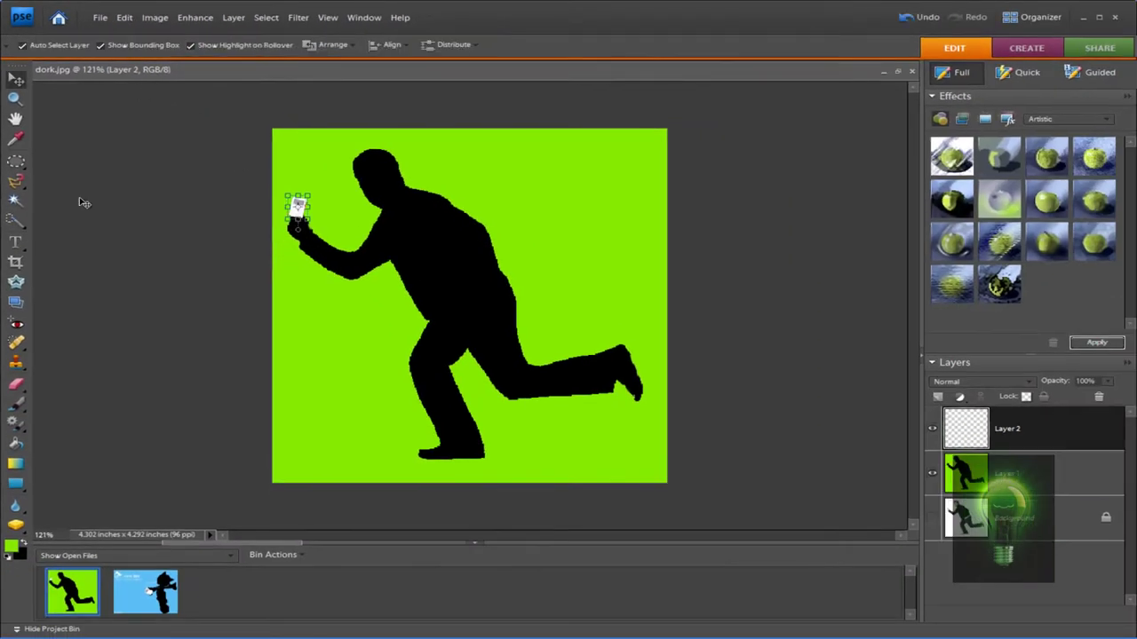
{"action": "left_click", "coordinate": [15, 120]}
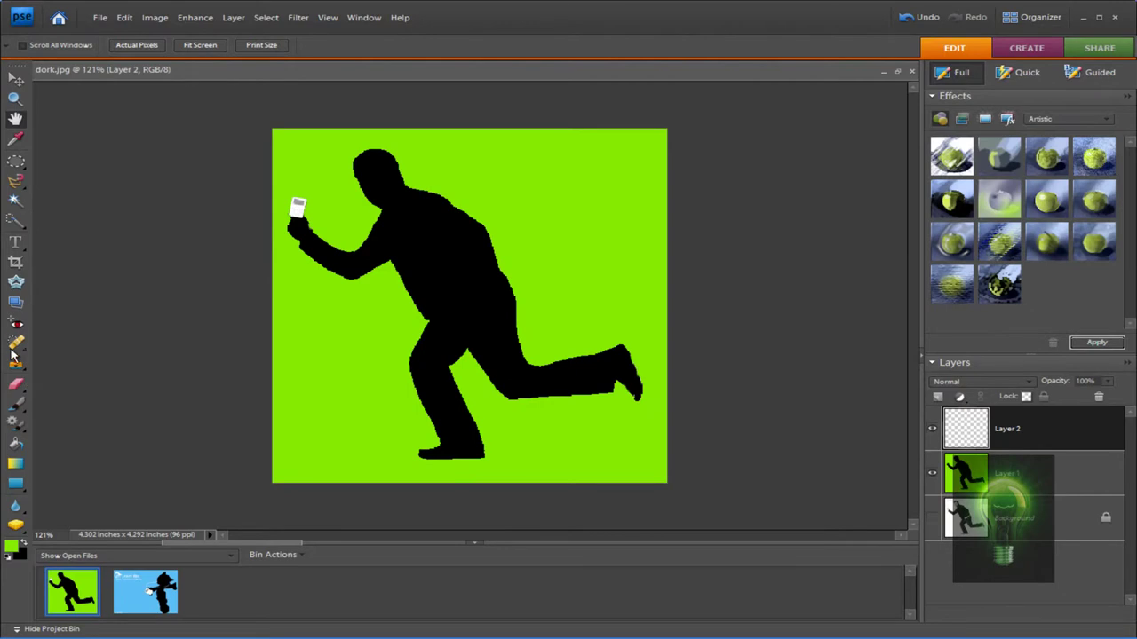
Select the Pencil tool with a 1 px brush tip
{"action": "left_click", "coordinate": [18, 407]}
{"action": "left_click", "coordinate": [99, 459]}
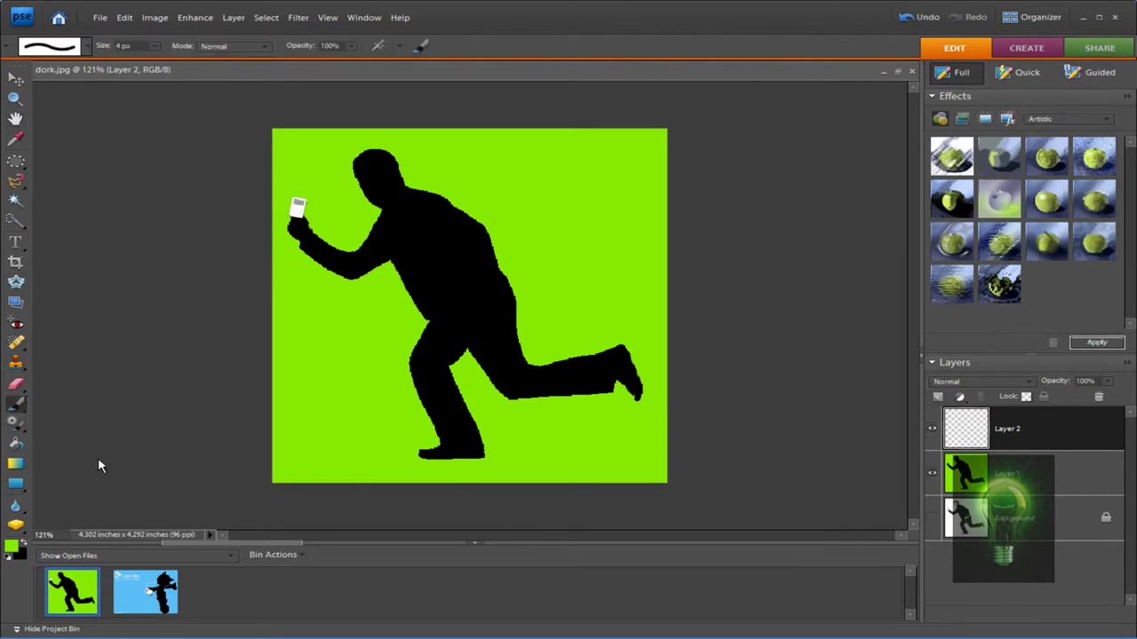
{"action": "left_click", "coordinate": [84, 49]}
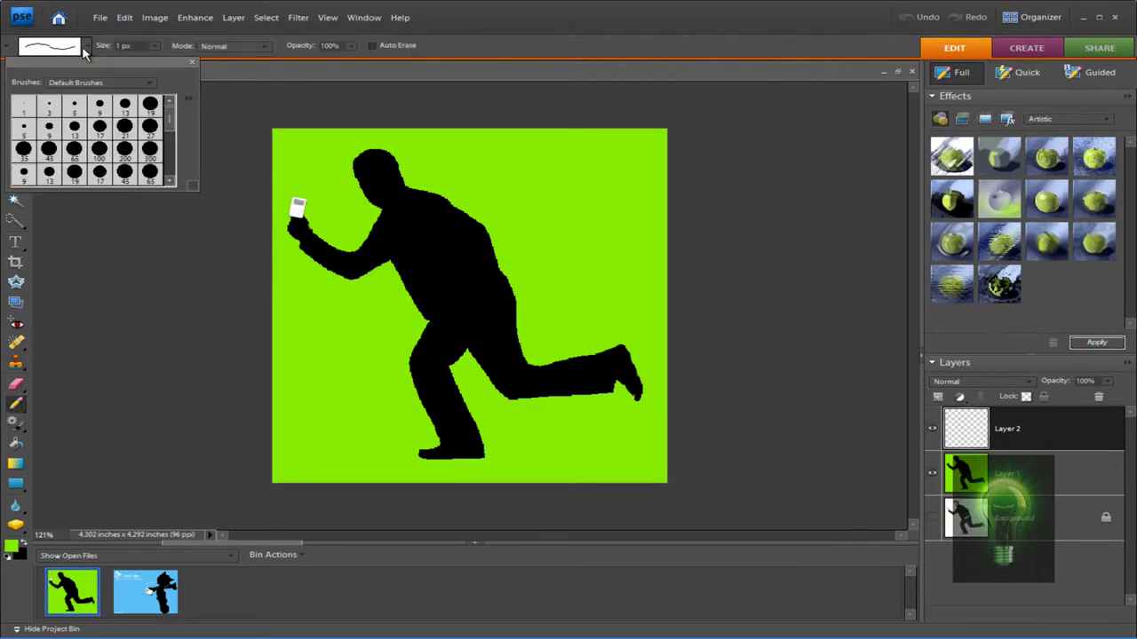
{"action": "left_click", "coordinate": [24, 107]}
{"action": "left_click", "coordinate": [156, 46]}
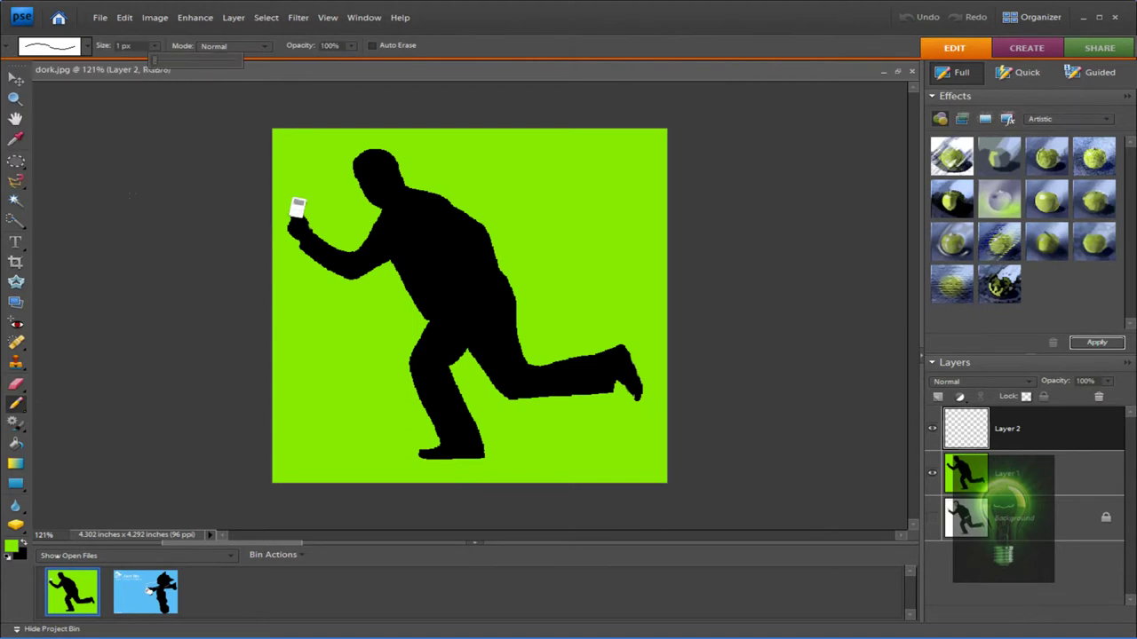
Set the foreground drawing colour to white
{"action": "left_click", "coordinate": [10, 545]}
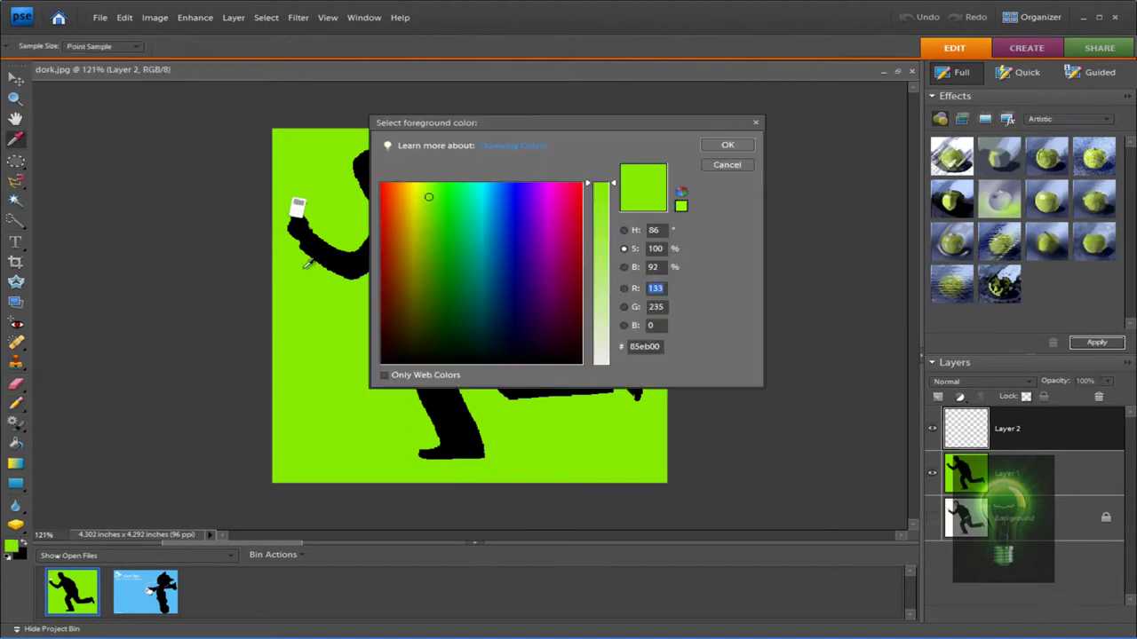
{"action": "left_click_drag", "start_coordinate": [603, 191], "coordinate": [602, 364]}
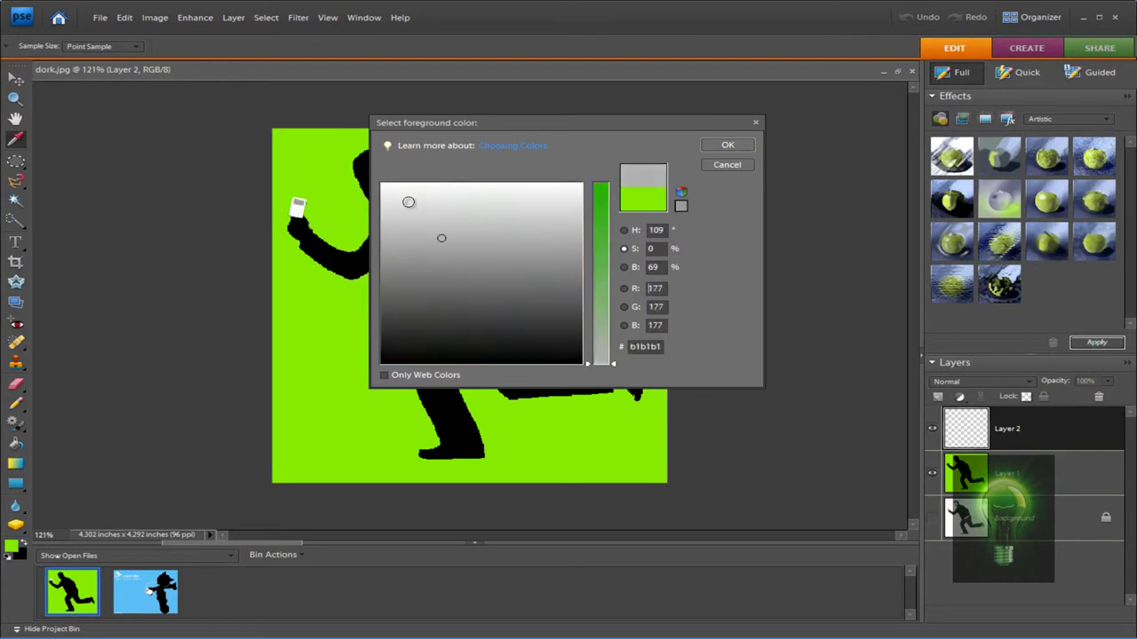
{"action": "left_click_drag", "start_coordinate": [505, 284], "coordinate": [372, 169]}
{"action": "left_click", "coordinate": [729, 145]}
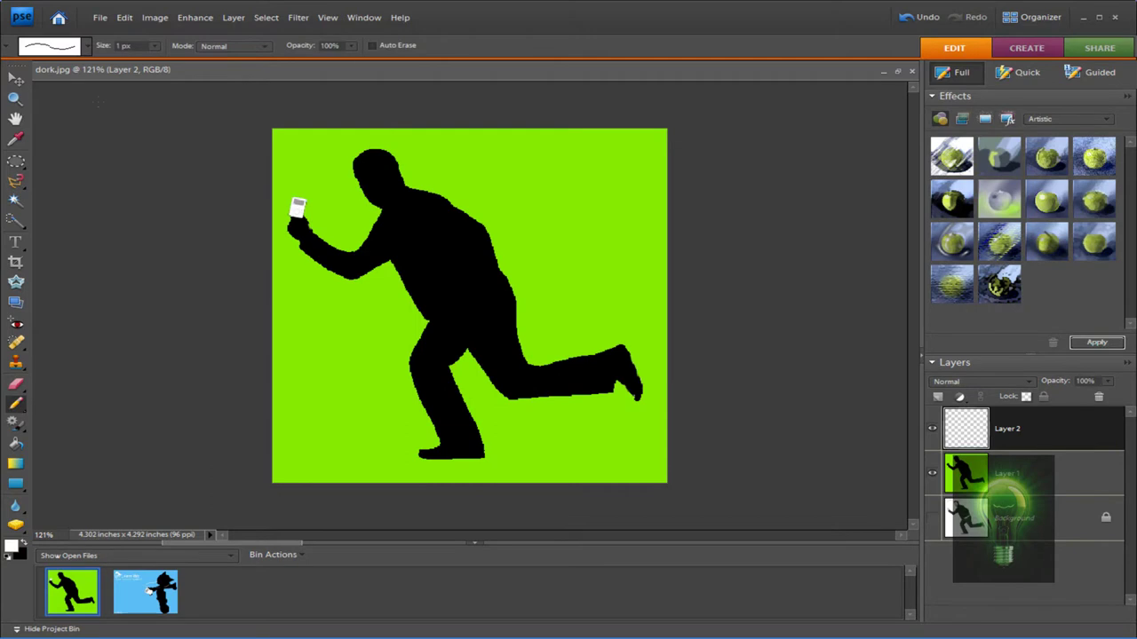
Zoom in on the runner and pick the hard-edged Pencil tool
{"action": "key", "text": "z"}
{"action": "left_click_drag", "start_coordinate": [94, 46], "coordinate": [107, 64]}
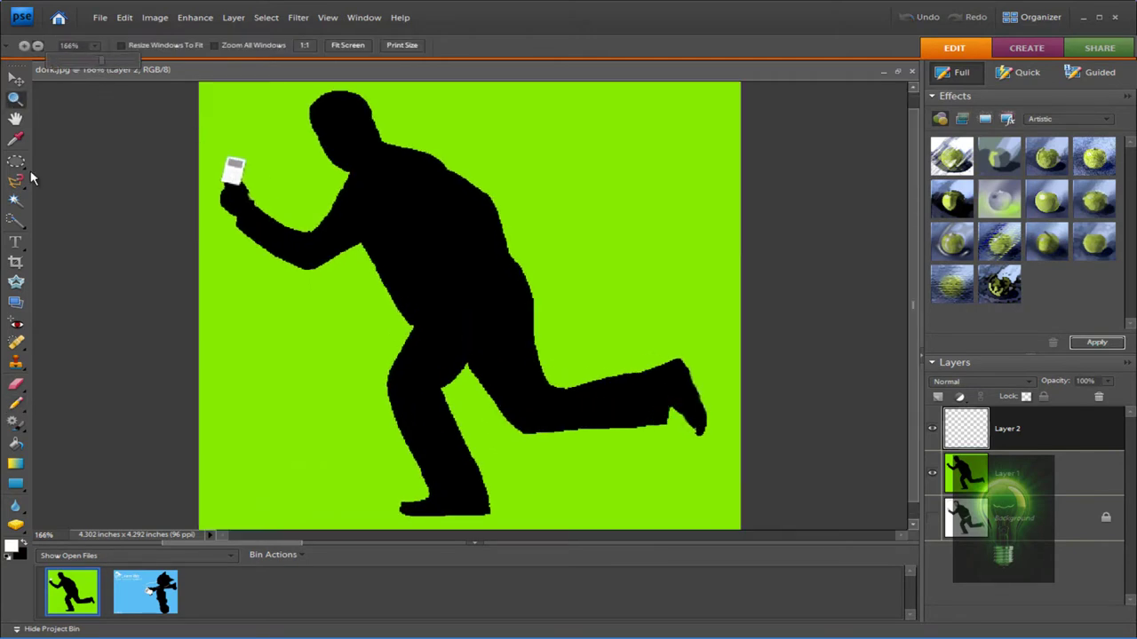
{"action": "left_click", "coordinate": [21, 403]}
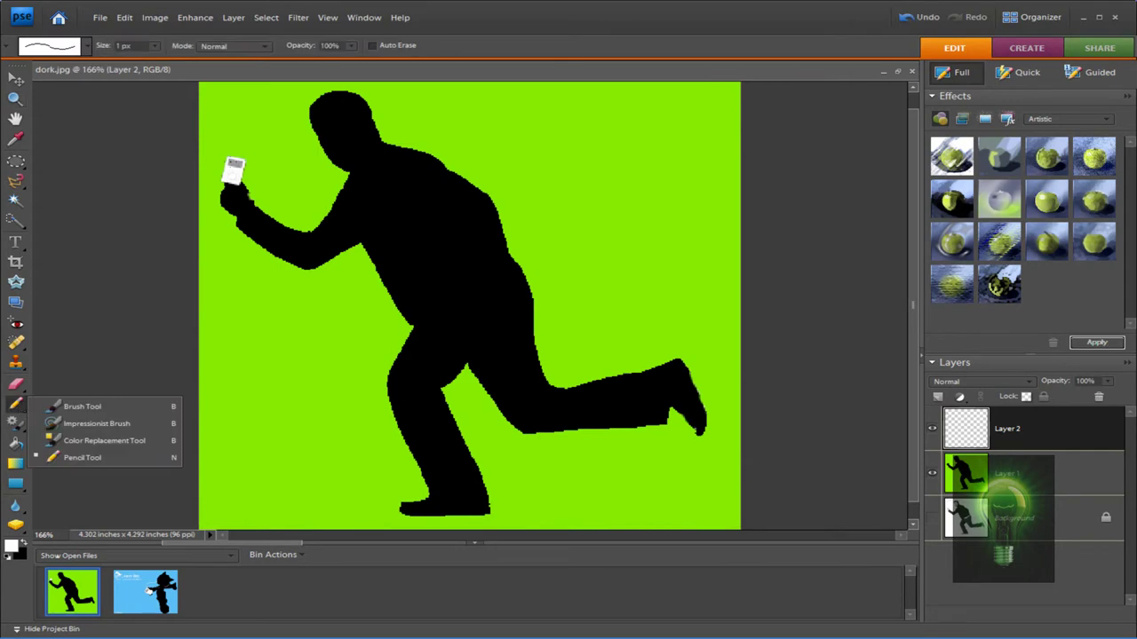
{"action": "left_click", "coordinate": [82, 458]}
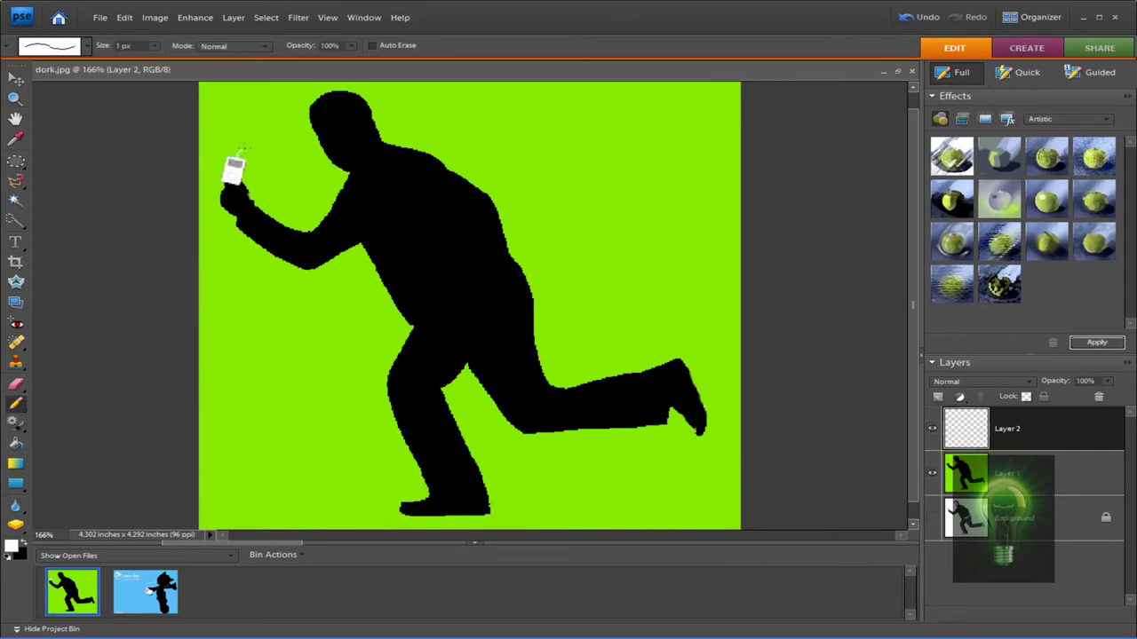
Draw white cords from the iPod and an earbud at the ear, redrawing one stray cord
{"action": "left_click_drag", "start_coordinate": [286, 146], "coordinate": [350, 131]}
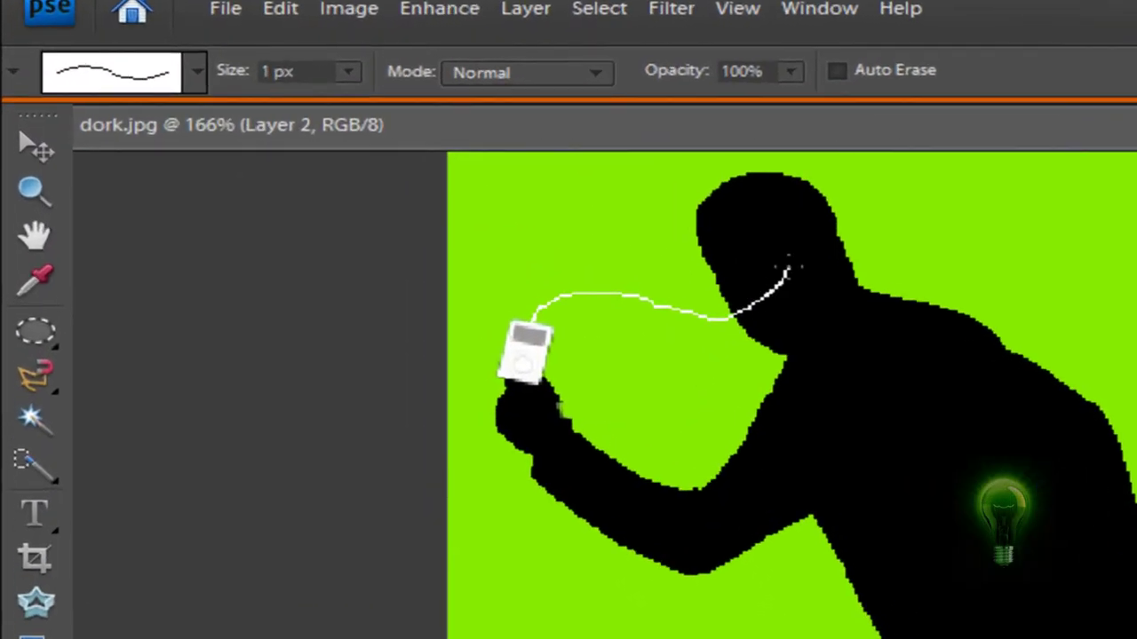
{"action": "left_click_drag", "start_coordinate": [795, 254], "coordinate": [795, 248]}
{"action": "left_click_drag", "start_coordinate": [561, 293], "coordinate": [653, 245]}
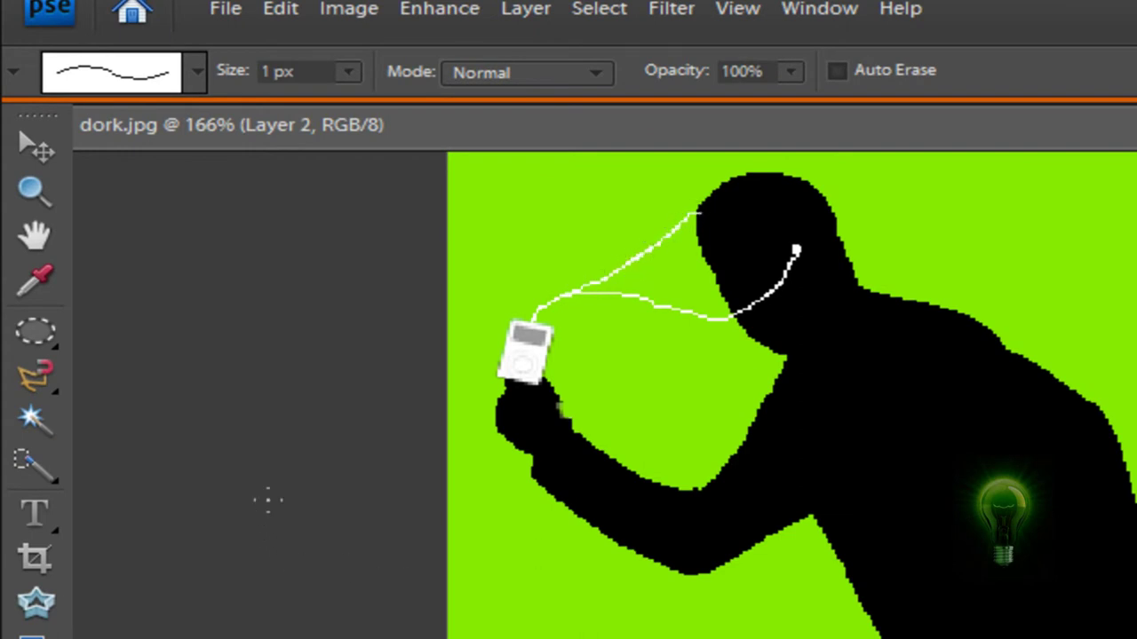
{"action": "key", "text": "ctrl+z"}
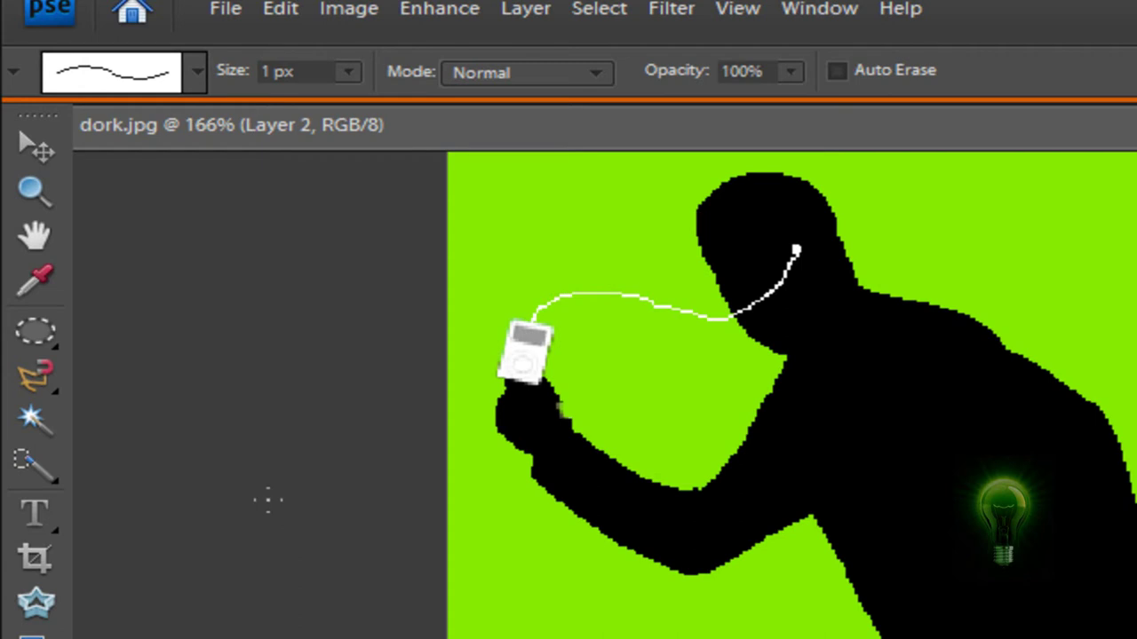
{"action": "left_click_drag", "start_coordinate": [568, 289], "coordinate": [679, 255]}
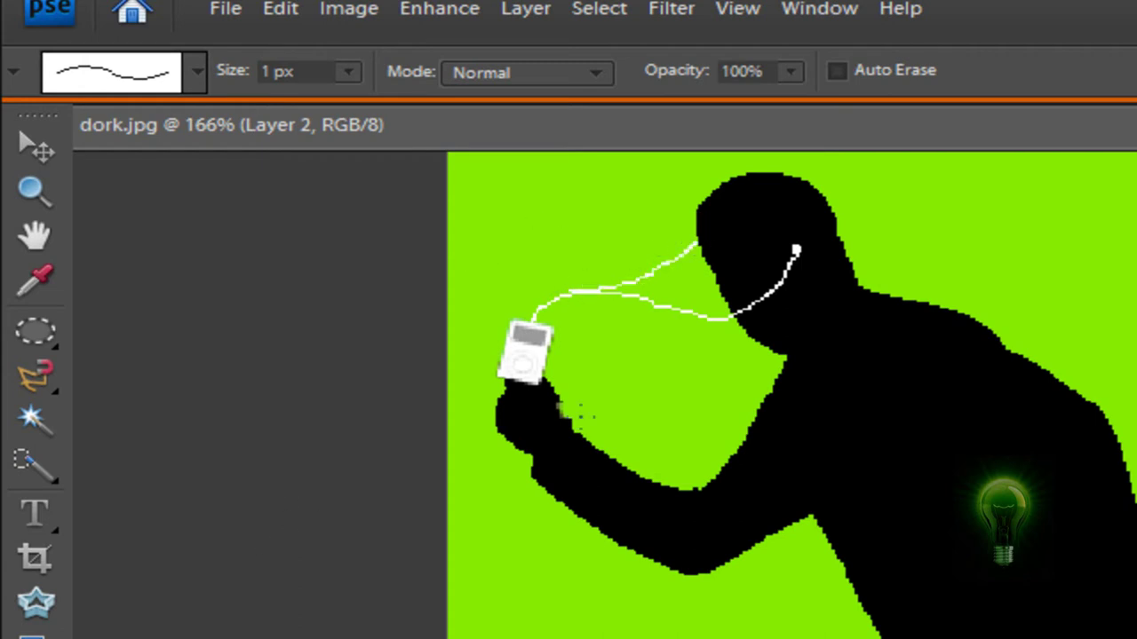
Zoom the view out to show the whole image
{"action": "left_click", "coordinate": [48, 190]}
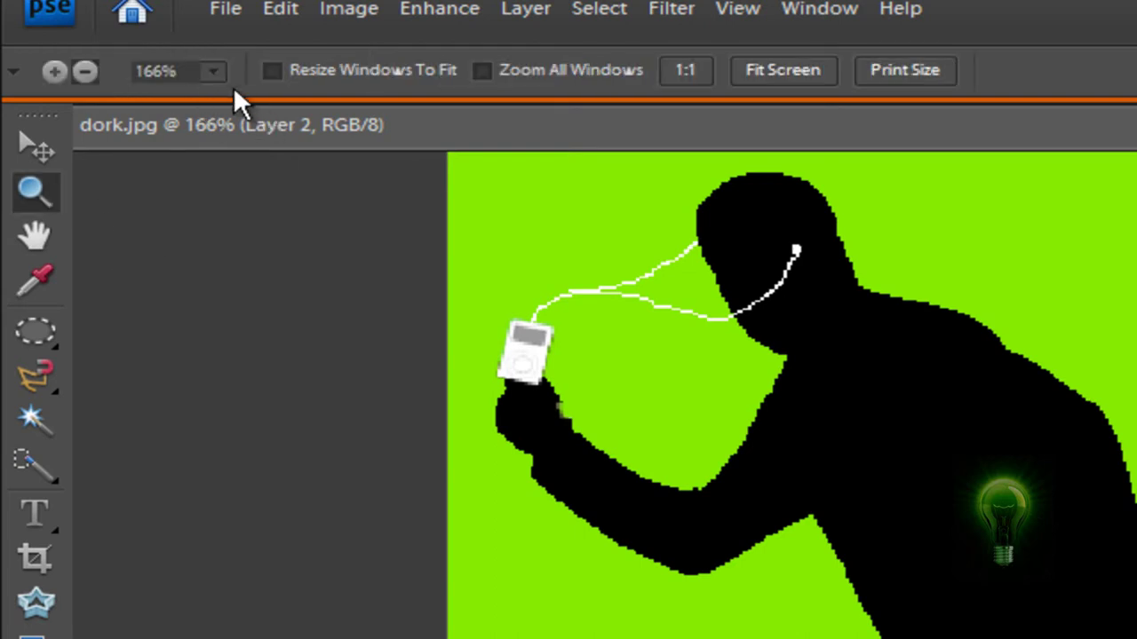
{"action": "left_click", "coordinate": [213, 71]}
{"action": "left_click_drag", "start_coordinate": [227, 103], "coordinate": [195, 103]}
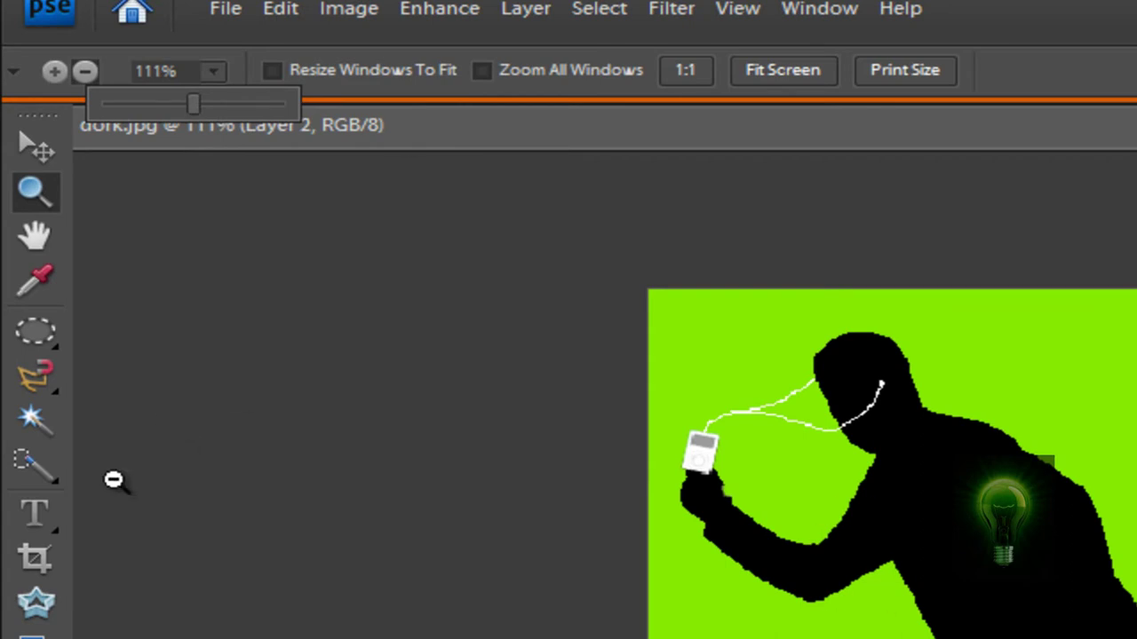
Start a Myriad Pro text caption on the green area right of the man's head
{"action": "left_click", "coordinate": [37, 515]}
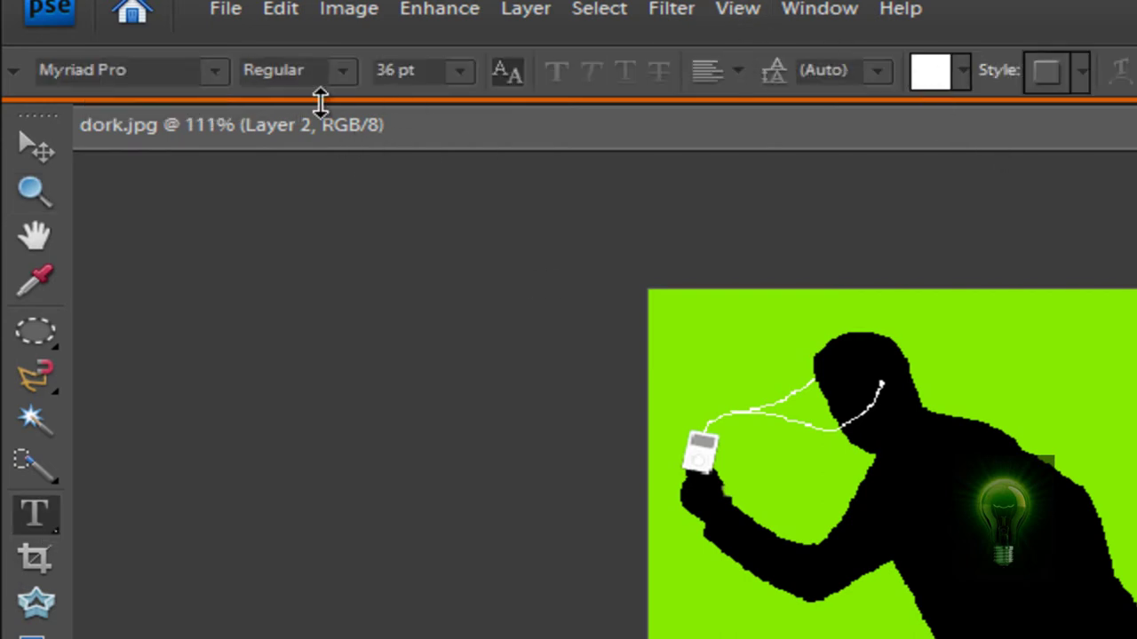
{"action": "left_click", "coordinate": [218, 83]}
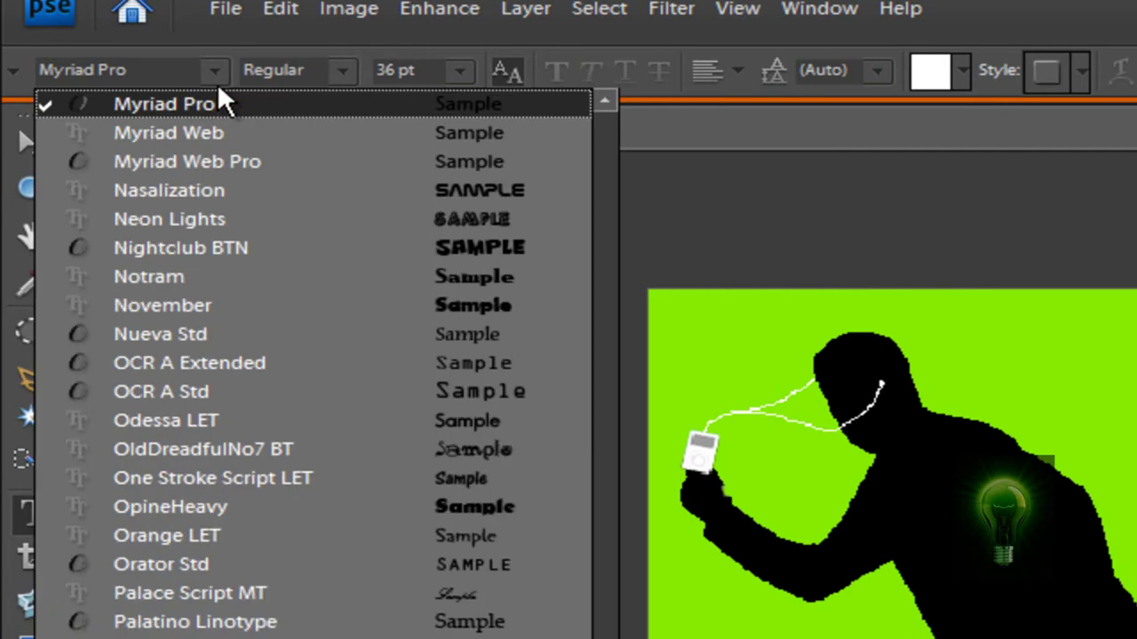
{"action": "left_click", "coordinate": [212, 107]}
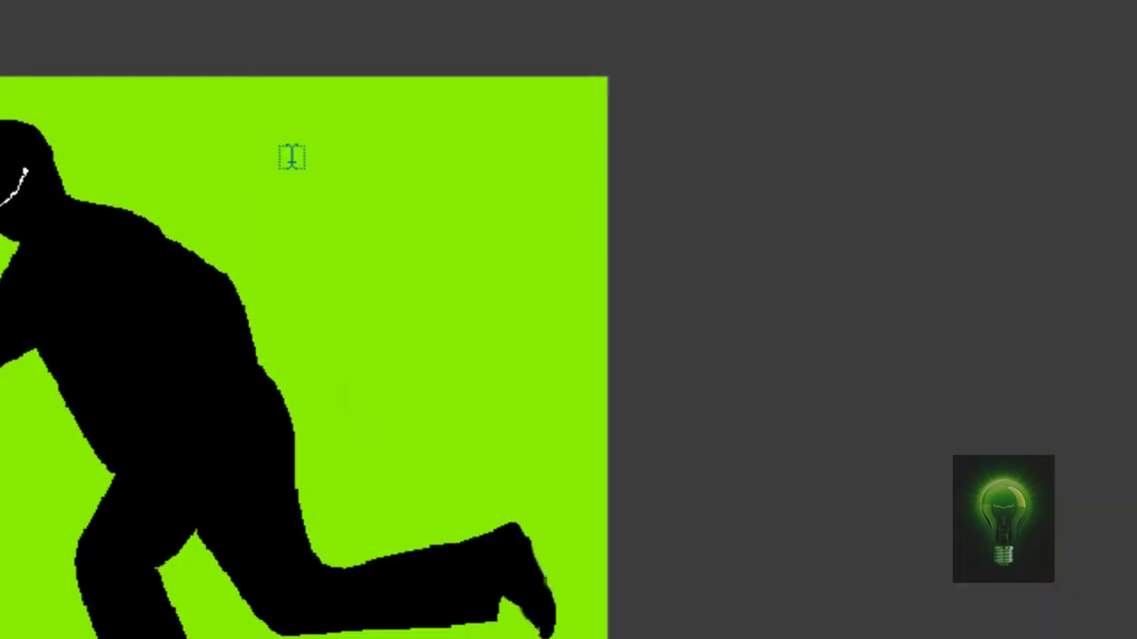
{"action": "left_click", "coordinate": [112, 101]}
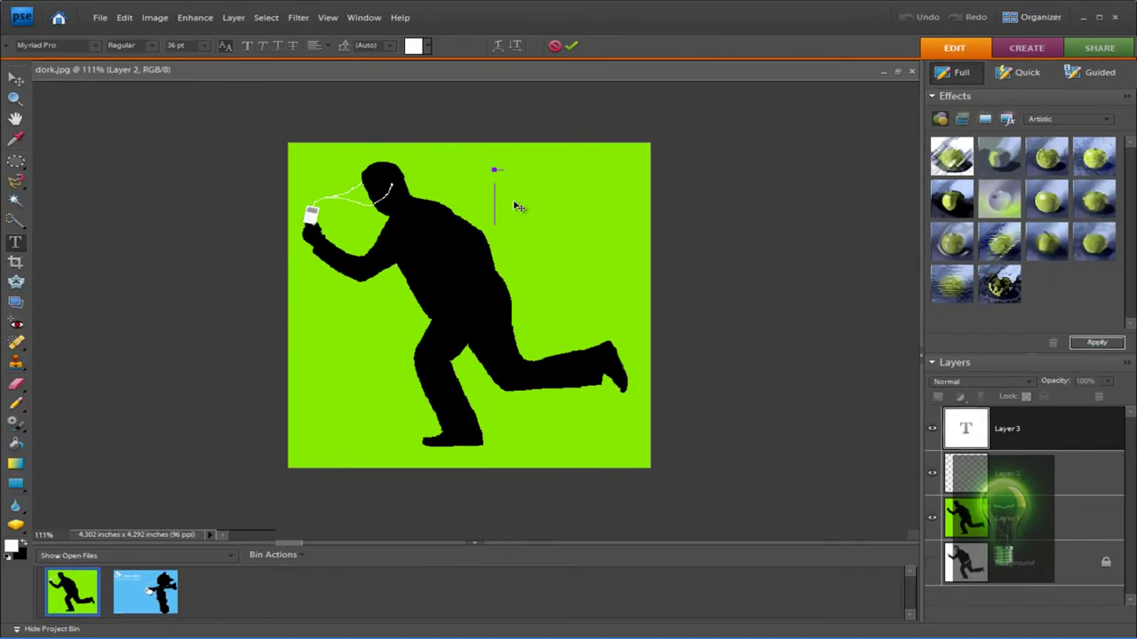
Type 'Apple.' and 'HeHe..' on two lines, then dismiss the AOL spyware popup
{"action": "type", "text": "Ap"}
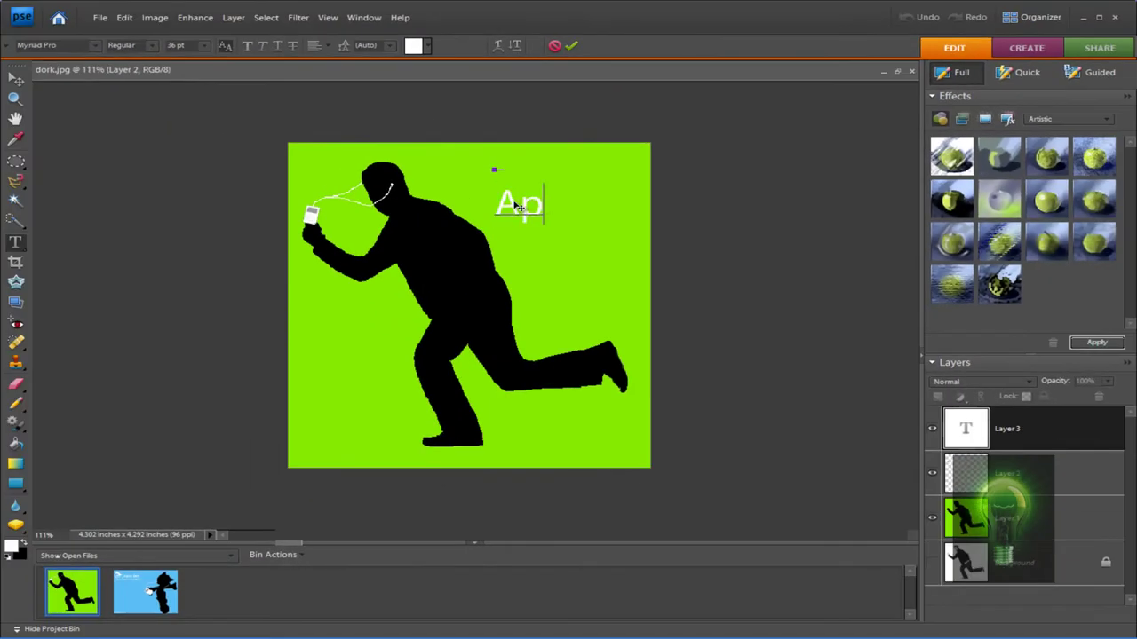
{"action": "type", "text": "ple."}
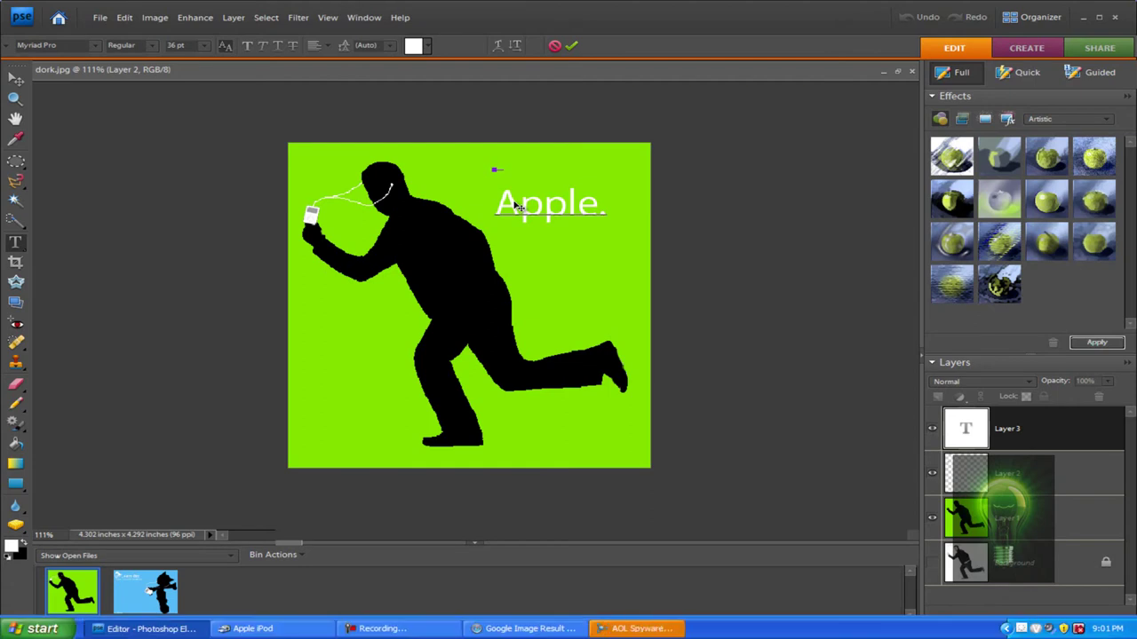
{"action": "type", "text": "HeHe"}
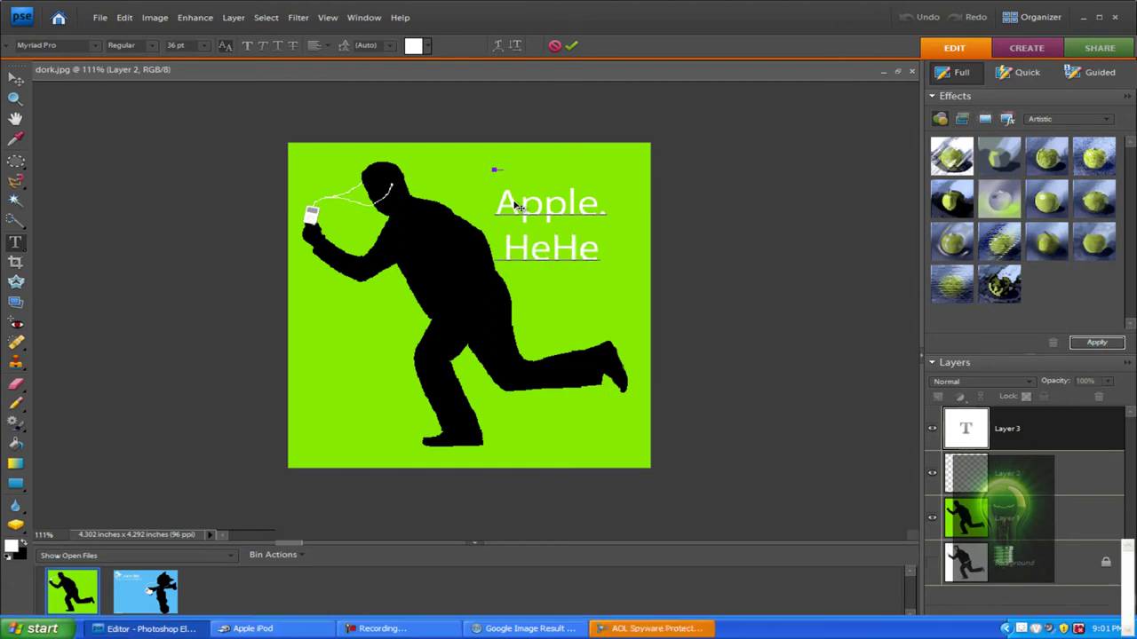
{"action": "type", "text": ".."}
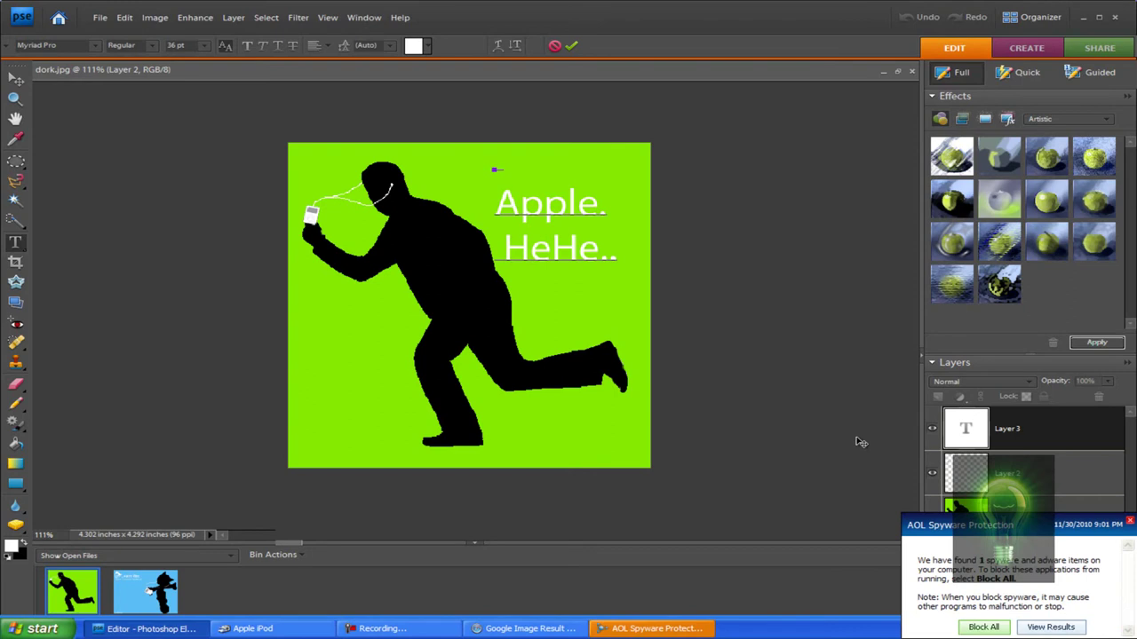
{"action": "left_click", "coordinate": [1128, 524]}
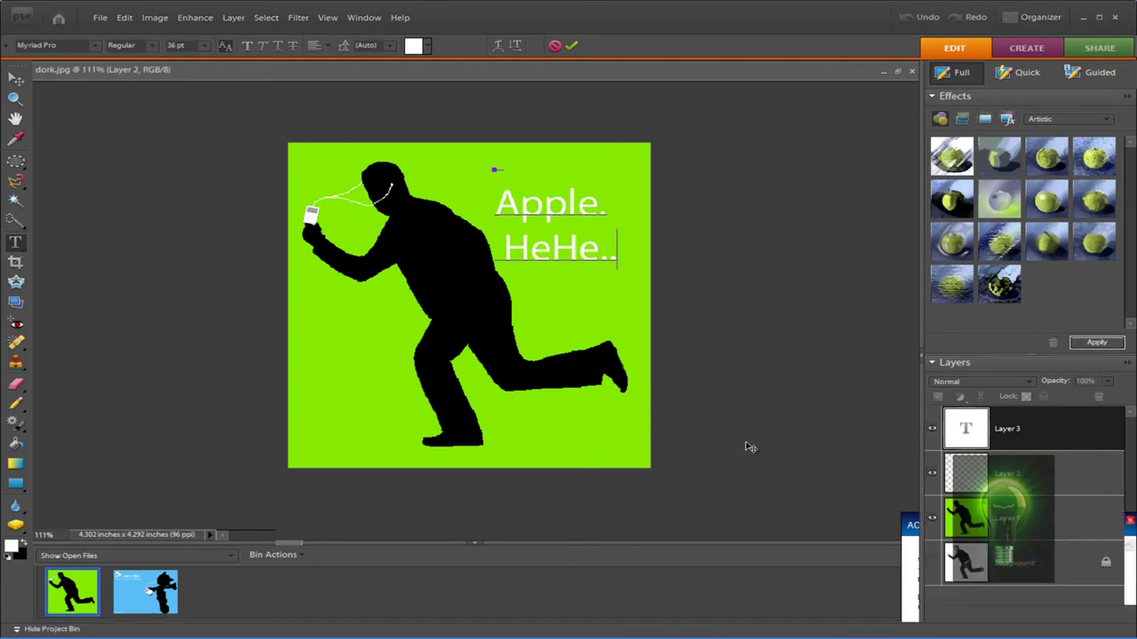
Commit the 'Apple. HeHe..' text, glance at the Astro Boy image, and return to dork.jpg
{"action": "left_click", "coordinate": [570, 46]}
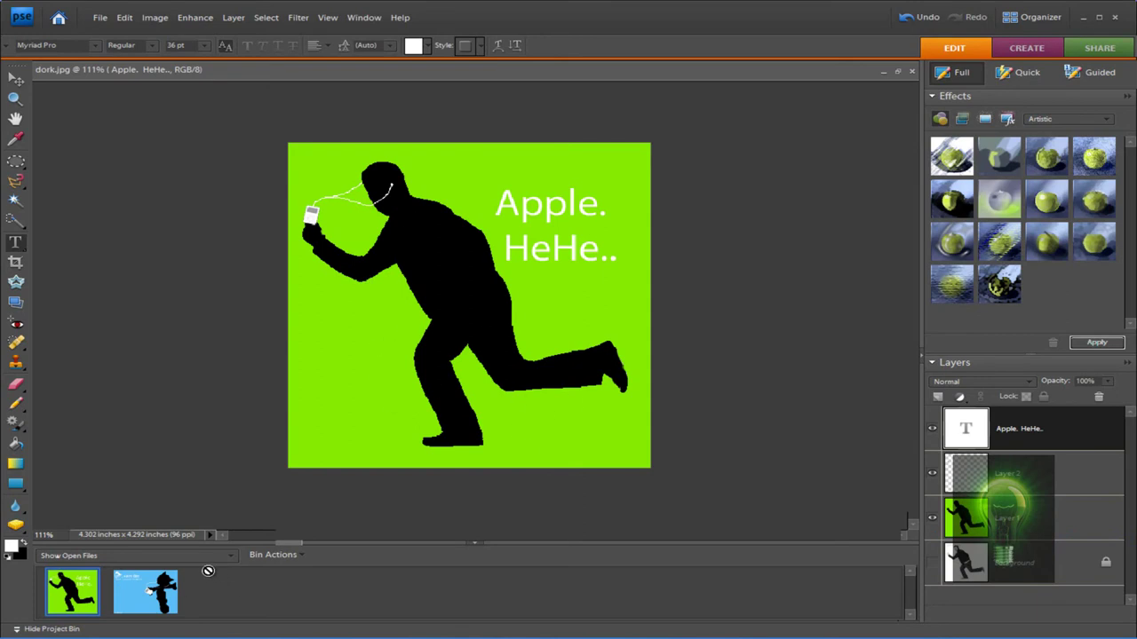
{"action": "left_click", "coordinate": [177, 583]}
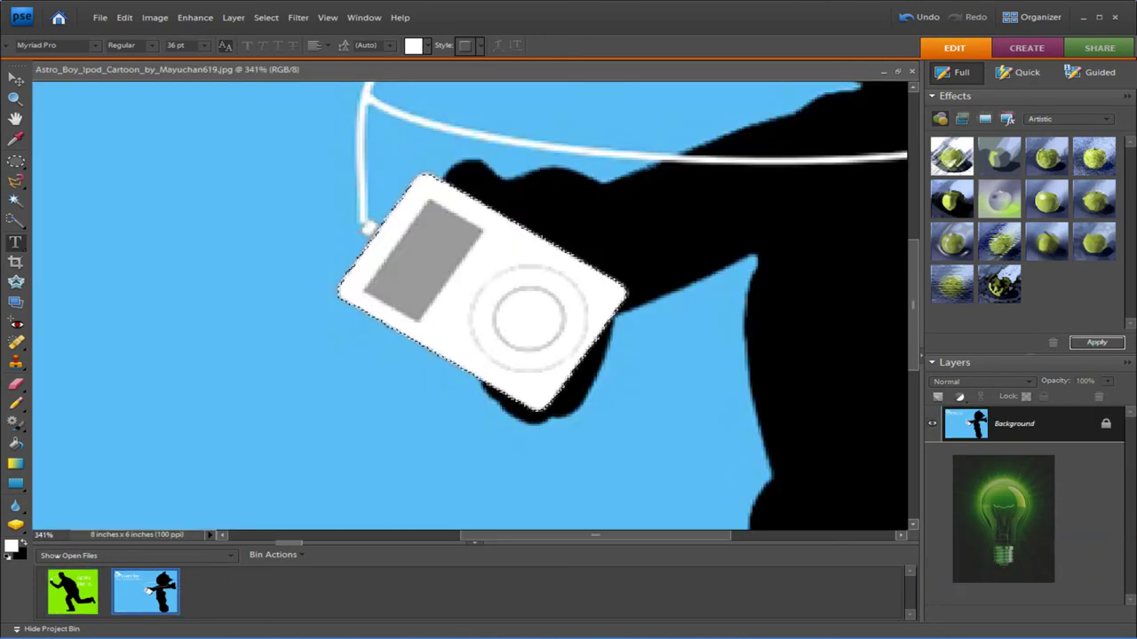
{"action": "left_click", "coordinate": [73, 591]}
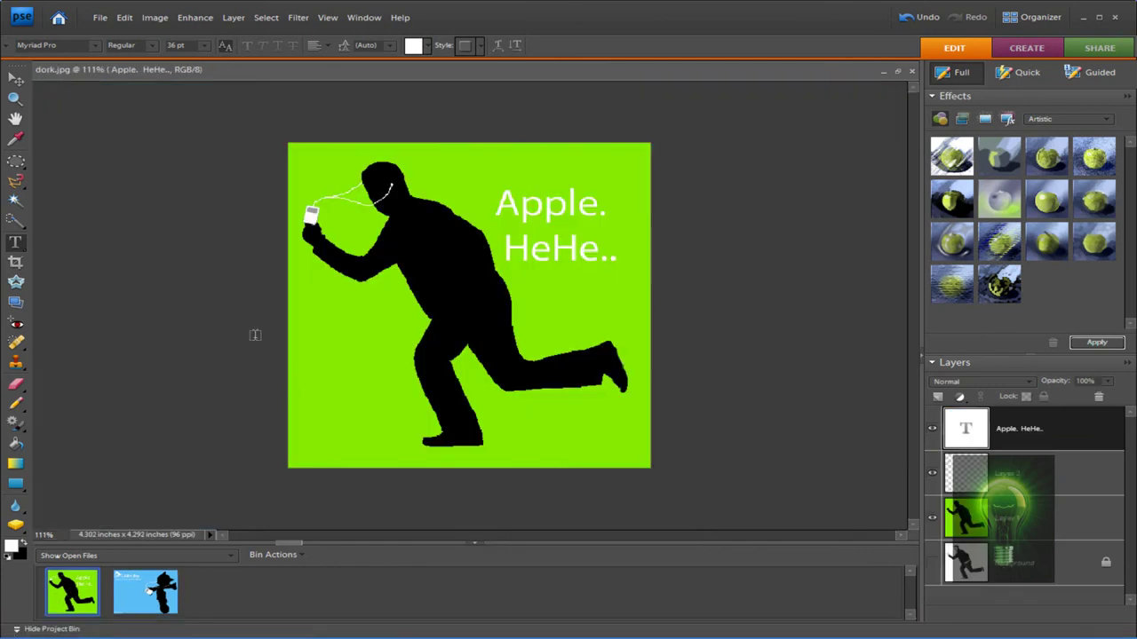